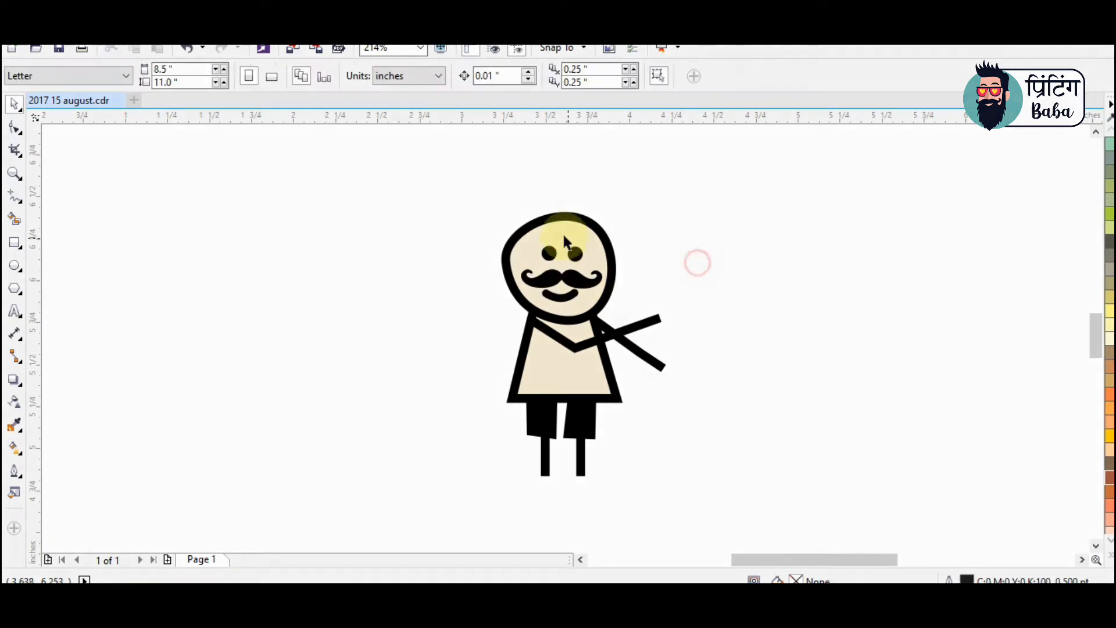
Reshape the character's head outline into a smoother, more even oval
{"action": "double_click", "coordinate": [546, 232]}
{"action": "left_click_drag", "start_coordinate": [504, 258], "coordinate": [515, 260]}
{"action": "left_click_drag", "start_coordinate": [512, 222], "coordinate": [611, 312]}
Delete the moustache from the face and move the eyes slightly lower
{"action": "key", "text": "space"}
{"action": "left_click", "coordinate": [564, 282]}
{"action": "key", "text": "Delete"}
{"action": "left_click_drag", "start_coordinate": [575, 254], "coordinate": [578, 267]}
Reshape both arm lines so the elbows point outward and the hands rest on the hips
{"action": "key", "text": "F10"}
{"action": "left_click_drag", "start_coordinate": [659, 318], "coordinate": [518, 368]}
{"action": "left_click_drag", "start_coordinate": [576, 349], "coordinate": [478, 346]}
{"action": "left_click_drag", "start_coordinate": [663, 368], "coordinate": [613, 367]}
{"action": "left_click_drag", "start_coordinate": [638, 351], "coordinate": [647, 347]}
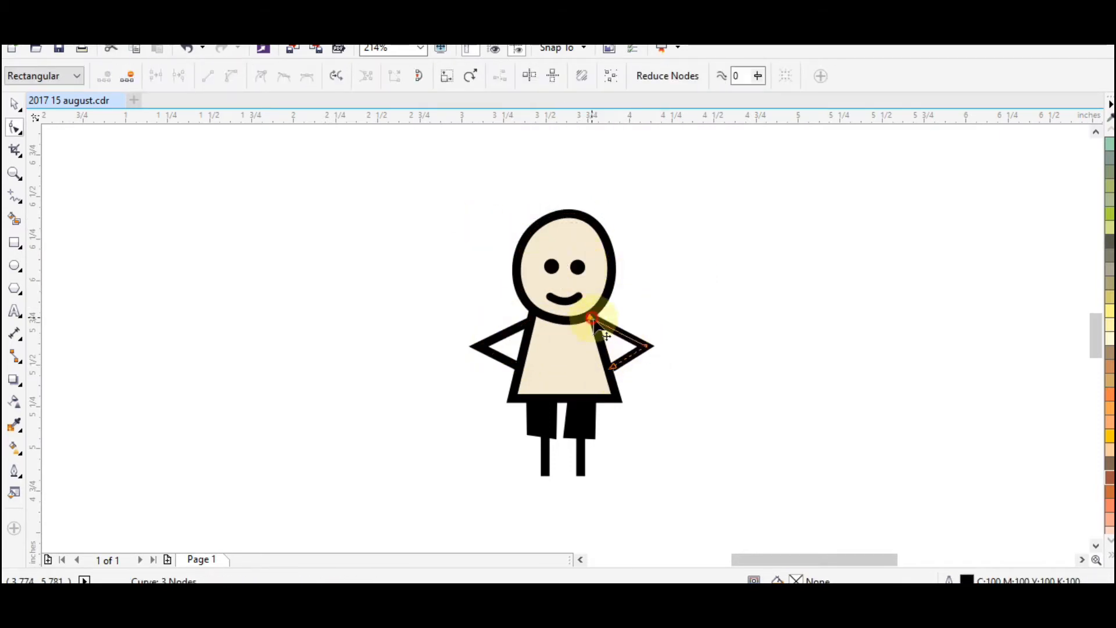
Draw a foot about 0.125 x 0.082 in at the end of the left leg, filled black without an outline
{"action": "key", "text": "z"}
{"action": "left_click_drag", "start_coordinate": [357, 144], "coordinate": [863, 556]}
{"action": "key", "text": "F5"}
{"action": "mouse_move", "coordinate": [487, 461]}
{"action": "left_mouse_down"}
{"action": "mouse_move", "coordinate": [499, 463]}
{"action": "mouse_move", "coordinate": [490, 467]}
{"action": "left_mouse_up"}
{"action": "left_click", "coordinate": [1111, 555]}
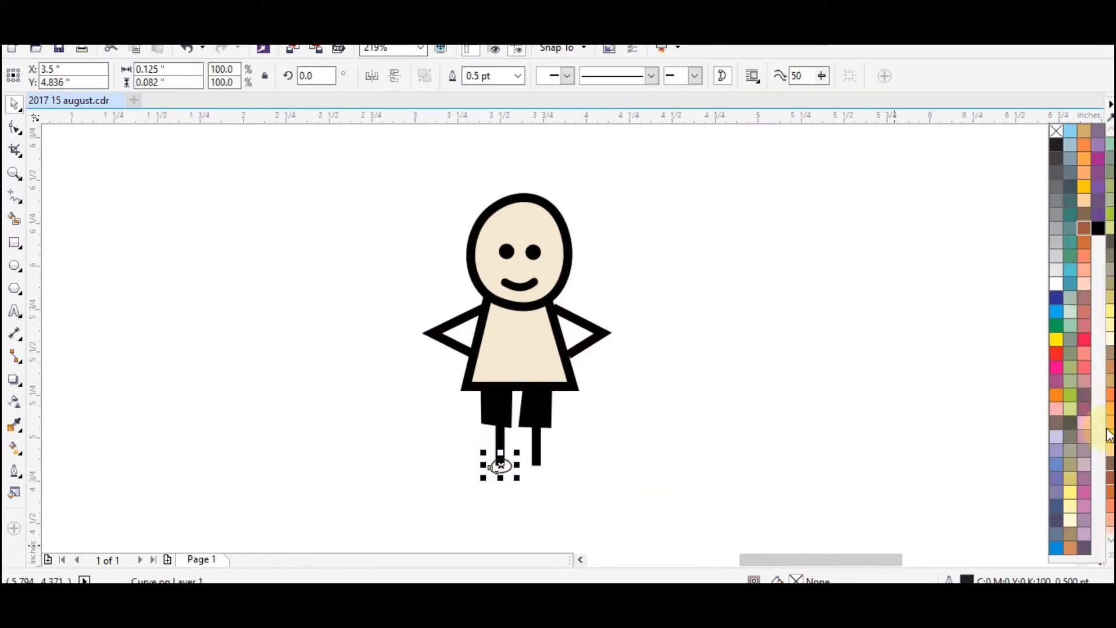
{"action": "right_click", "coordinate": [1057, 130]}
{"action": "left_click", "coordinate": [1097, 227]}
Refine the foot's shape and place a matching foot on the other leg
{"action": "key", "text": "F10"}
{"action": "scroll", "coordinate": [482, 425], "scroll_direction": "up", "scroll_amount": 4}
{"action": "left_click_drag", "start_coordinate": [446, 432], "coordinate": [445, 435]}
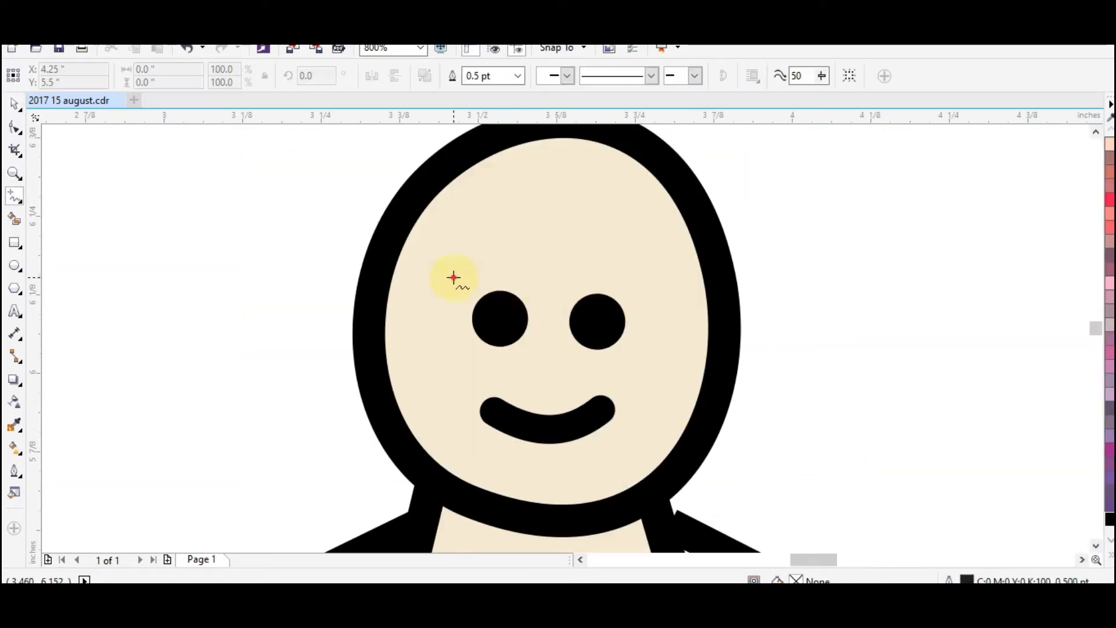
Draw a short black eyebrow line above the left eye and bend it into an arch
{"action": "left_click", "coordinate": [454, 277]}
{"action": "left_click", "coordinate": [533, 287]}
{"action": "key", "text": "F10"}
{"action": "key", "text": "space"}
{"action": "right_click", "coordinate": [1111, 519]}
{"action": "left_click", "coordinate": [336, 250]}
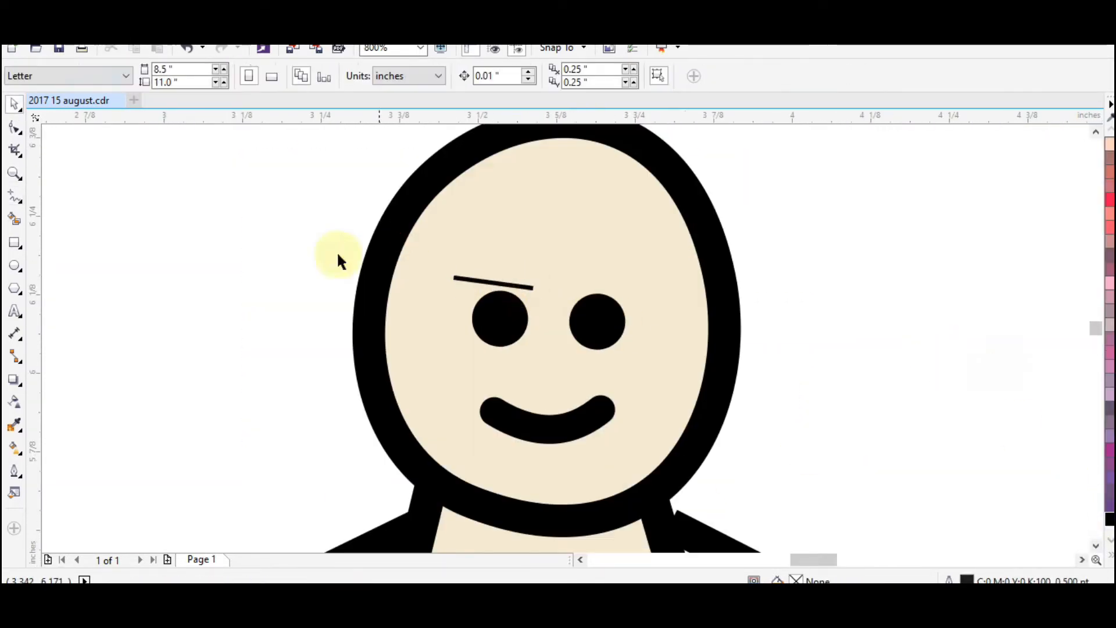
{"action": "left_click", "coordinate": [494, 283]}
{"action": "key", "text": "F10"}
{"action": "left_click_drag", "start_coordinate": [497, 284], "coordinate": [464, 282]}
{"action": "mouse_move", "coordinate": [519, 252]}
{"action": "left_mouse_down"}
{"action": "mouse_move", "coordinate": [484, 258]}
{"action": "mouse_move", "coordinate": [514, 257]}
{"action": "left_mouse_up"}
Give the eyebrow a thicker outline with rounded ends and place a copy above the right eye
{"action": "key", "text": "space"}
{"action": "key", "text": "F12"}
{"action": "left_click", "coordinate": [457, 196]}
{"action": "left_click", "coordinate": [506, 366]}
{"action": "key", "text": "Return"}
Adjust the shoulder node of the right arm so it meets the body
{"action": "key", "text": "F10"}
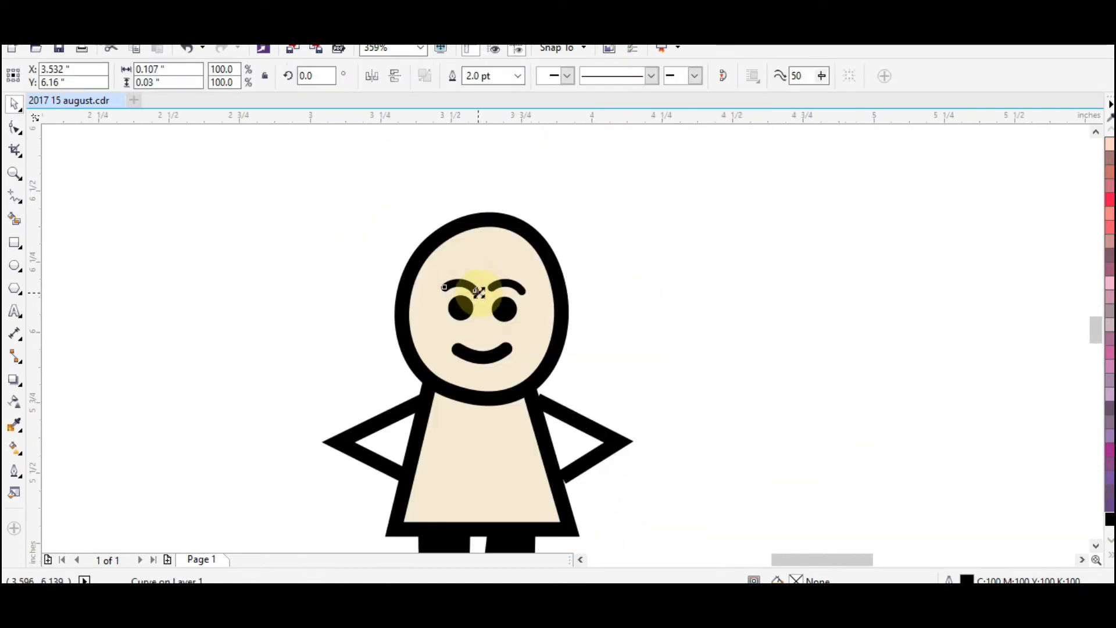
{"action": "left_click", "coordinate": [517, 304]}
{"action": "left_click", "coordinate": [703, 327]}
{"action": "scroll", "coordinate": [734, 329], "scroll_direction": "down", "scroll_amount": 3}
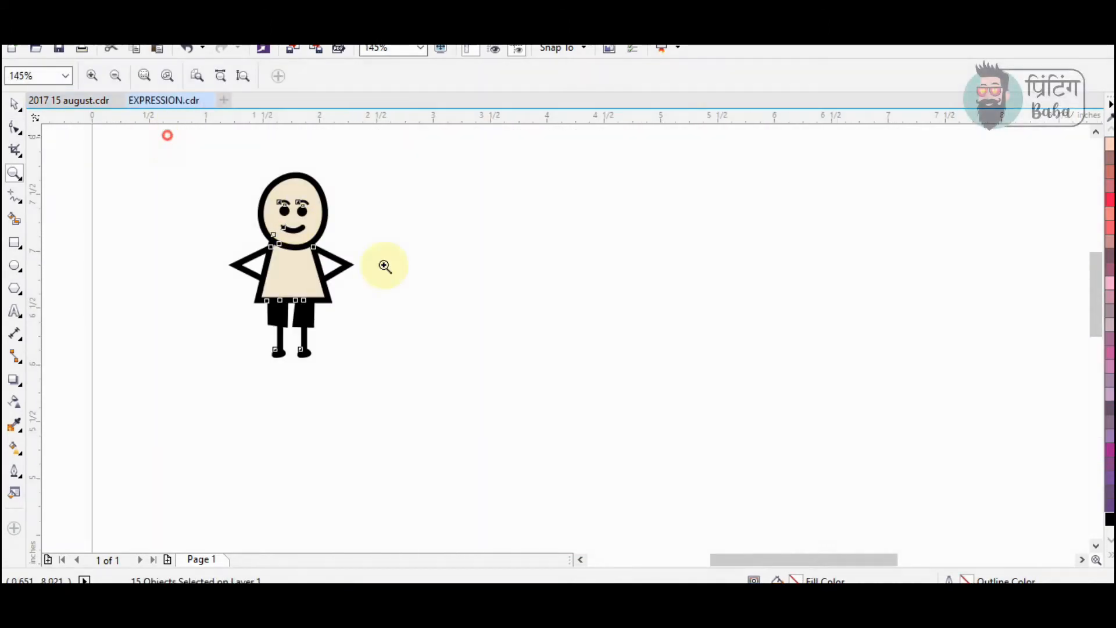
{"action": "left_click_drag", "start_coordinate": [383, 266], "coordinate": [766, 489]}
{"action": "key", "text": "space"}
Duplicate the whole figure in EXPRESSION.cdr, placing the copy to its right
{"action": "left_click", "coordinate": [685, 346]}
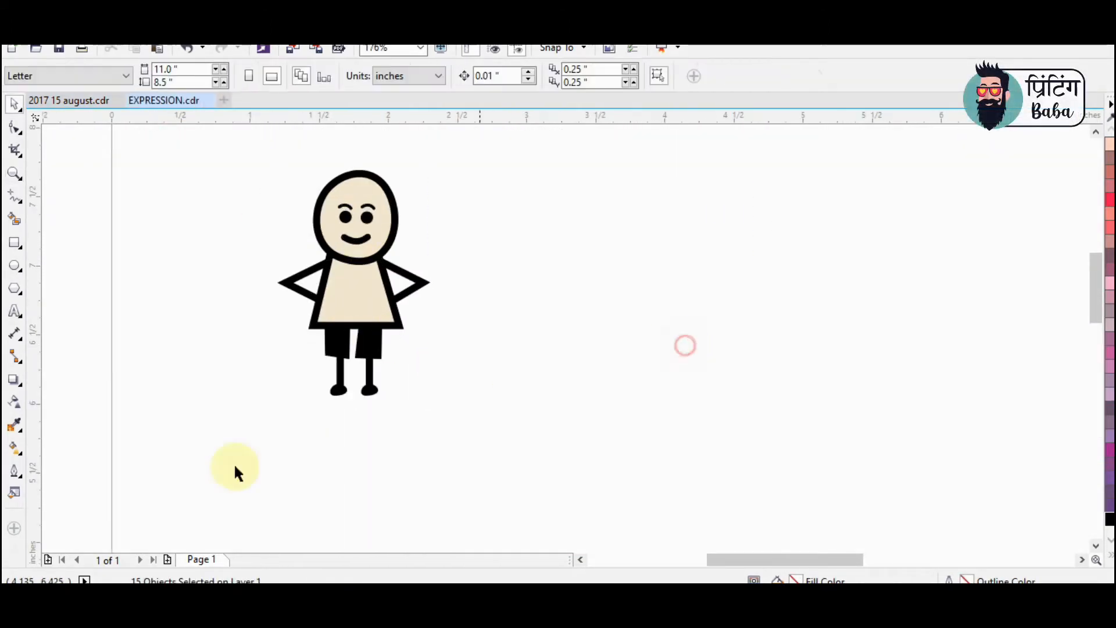
{"action": "left_click_drag", "start_coordinate": [203, 468], "coordinate": [501, 138]}
{"action": "left_click_drag", "start_coordinate": [348, 232], "coordinate": [589, 232]}
{"action": "right_click", "coordinate": [590, 232]}
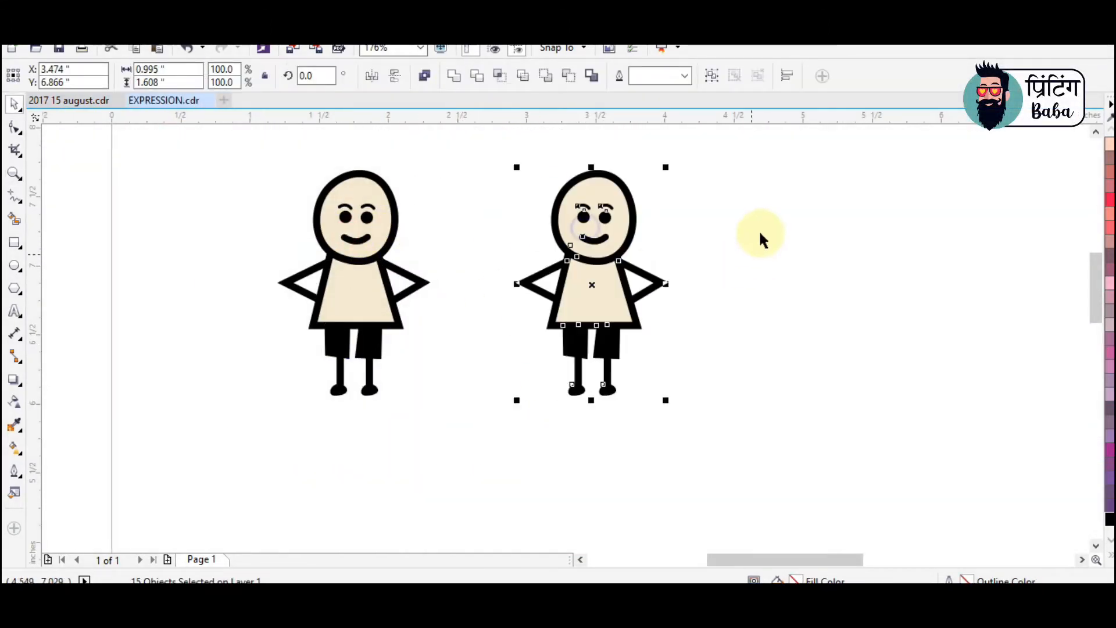
Flip the second figure's mouth vertically to turn the smile into a frown
{"action": "left_click", "coordinate": [760, 229]}
{"action": "key", "text": "z"}
{"action": "left_click_drag", "start_coordinate": [465, 153], "coordinate": [781, 417]}
{"action": "left_click_drag", "start_coordinate": [270, 137], "coordinate": [776, 444]}
{"action": "key", "text": "space"}
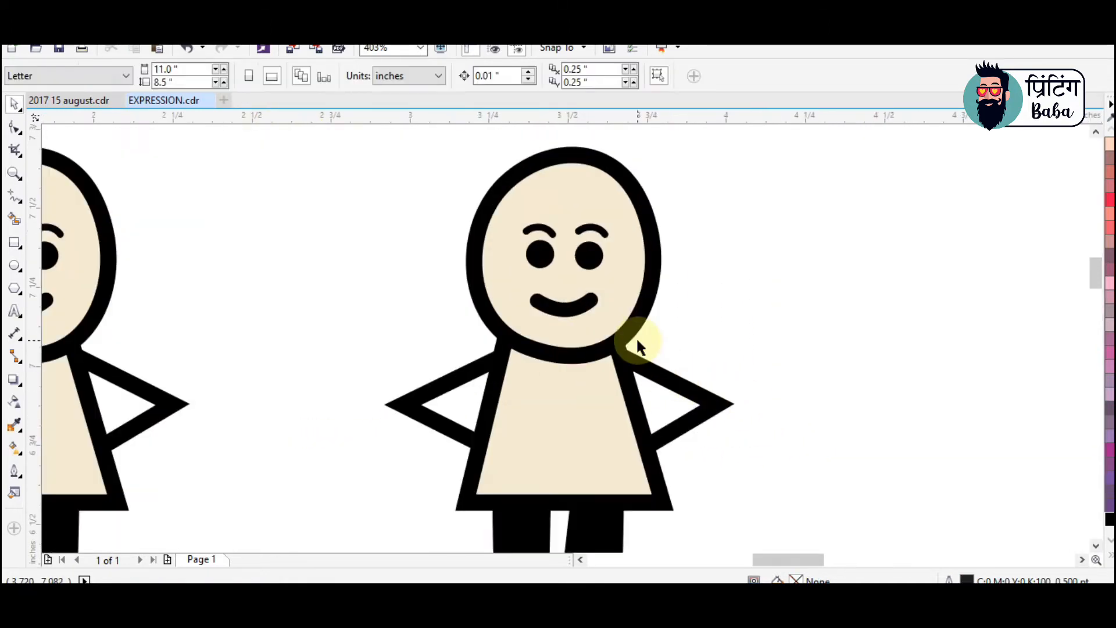
{"action": "left_click", "coordinate": [571, 313]}
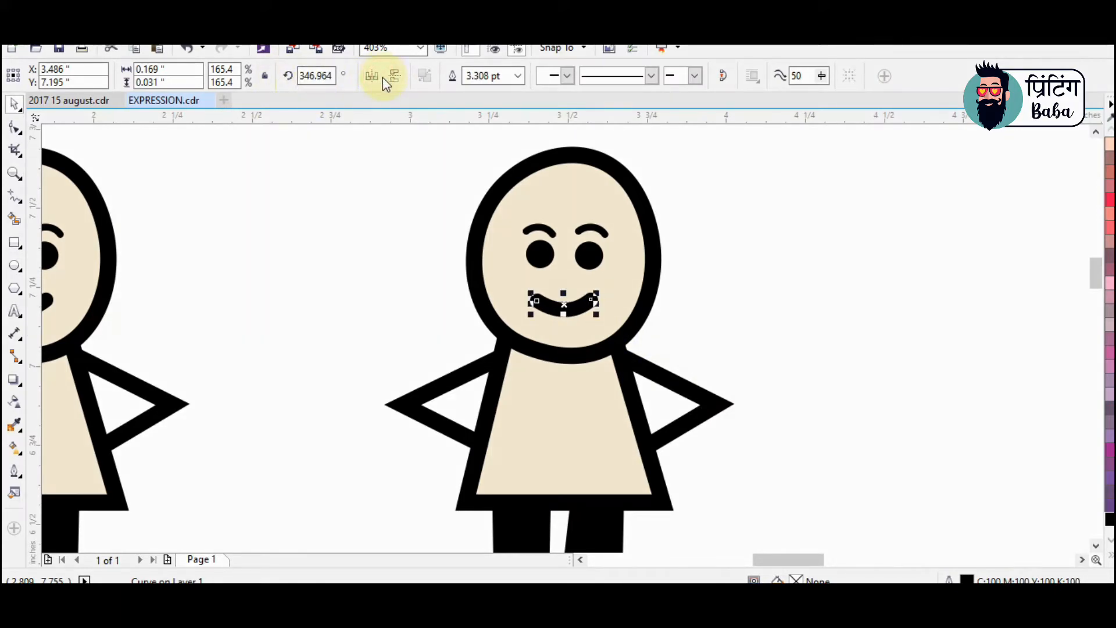
{"action": "left_click", "coordinate": [343, 276]}
{"action": "left_click", "coordinate": [571, 298]}
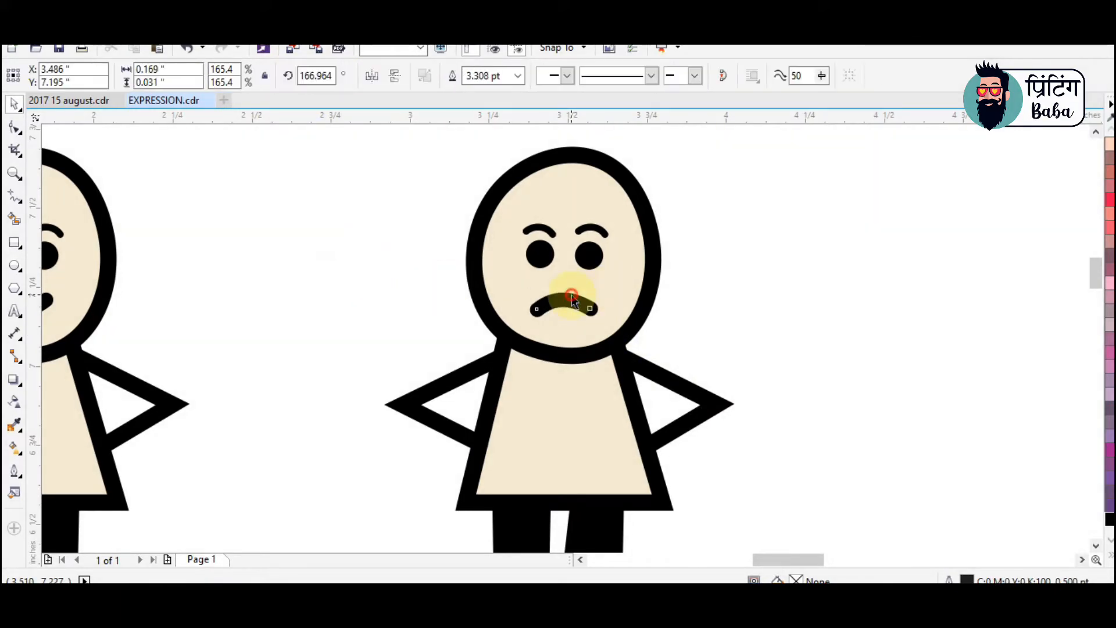
Move the frowning figure closer to the smiling one
{"action": "left_click", "coordinate": [795, 319]}
{"action": "scroll", "coordinate": [727, 299], "scroll_direction": "down", "scroll_amount": 2}
{"action": "key", "text": "F2"}
{"action": "left_click_drag", "start_coordinate": [429, 208], "coordinate": [988, 465]}
{"action": "left_click", "coordinate": [434, 186]}
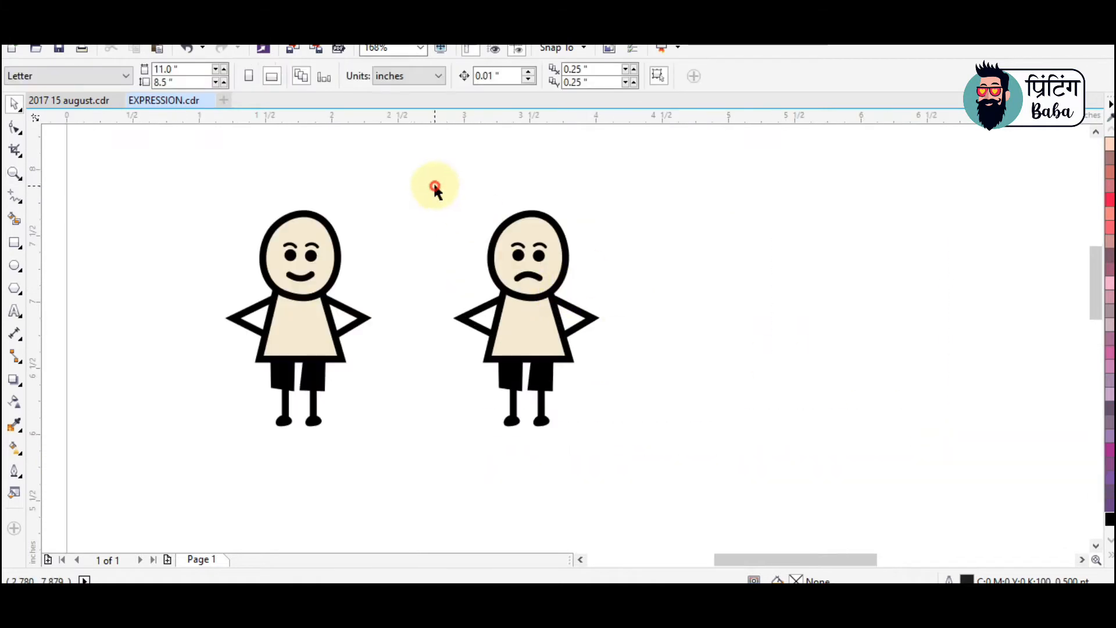
{"action": "left_click_drag", "start_coordinate": [553, 299], "coordinate": [509, 299]}
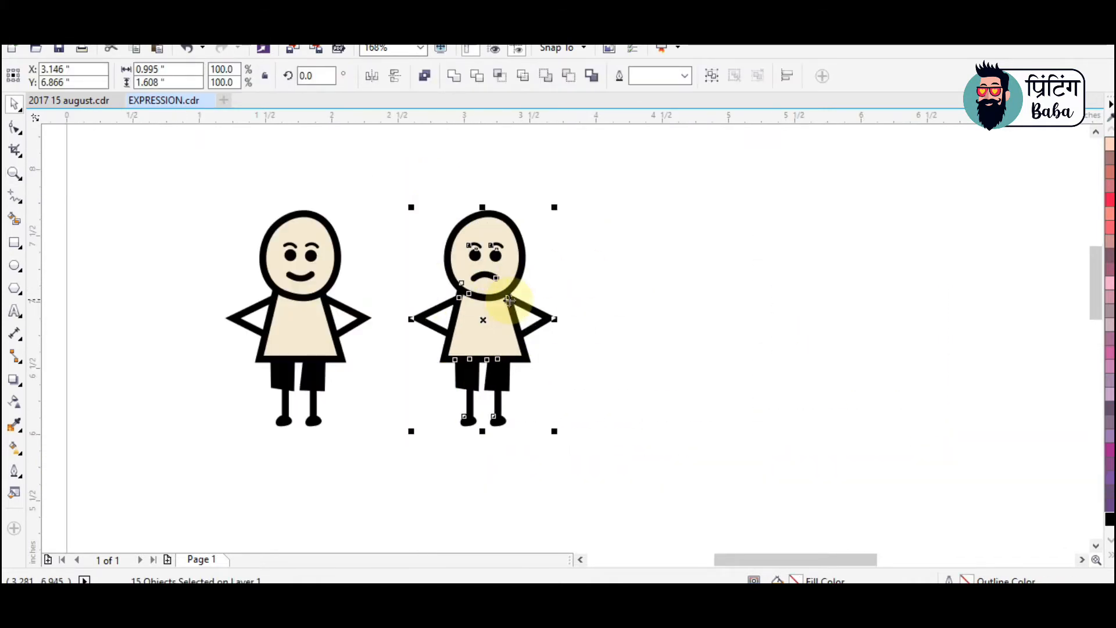
{"action": "left_click", "coordinate": [656, 311]}
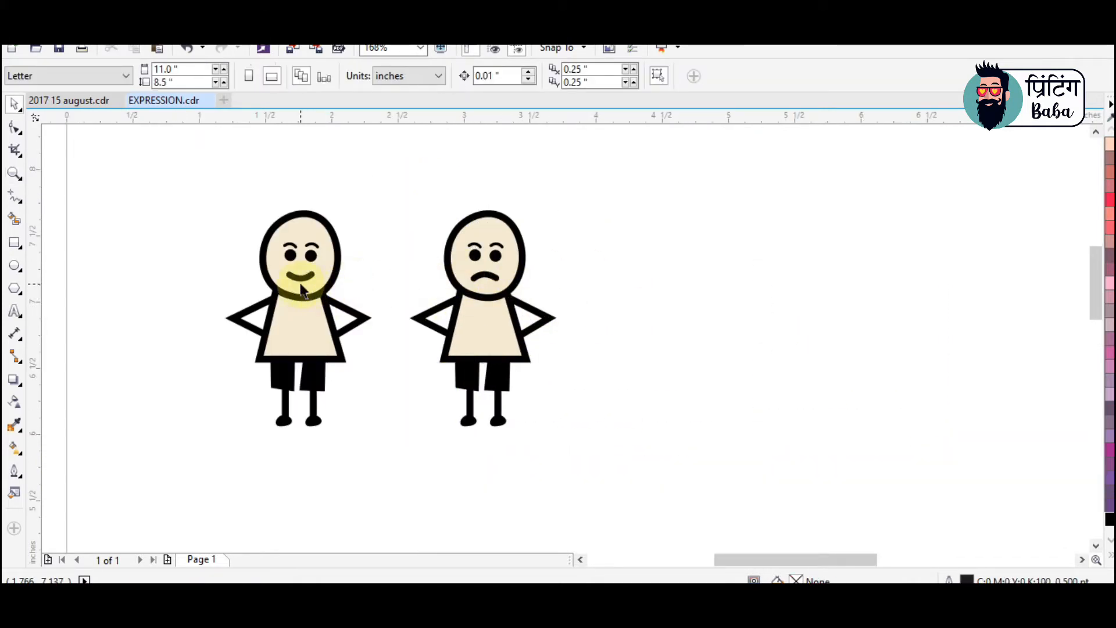
Place a third copy of the figure to the right of the frowning one, with an upturned mouth
{"action": "left_click", "coordinate": [481, 306]}
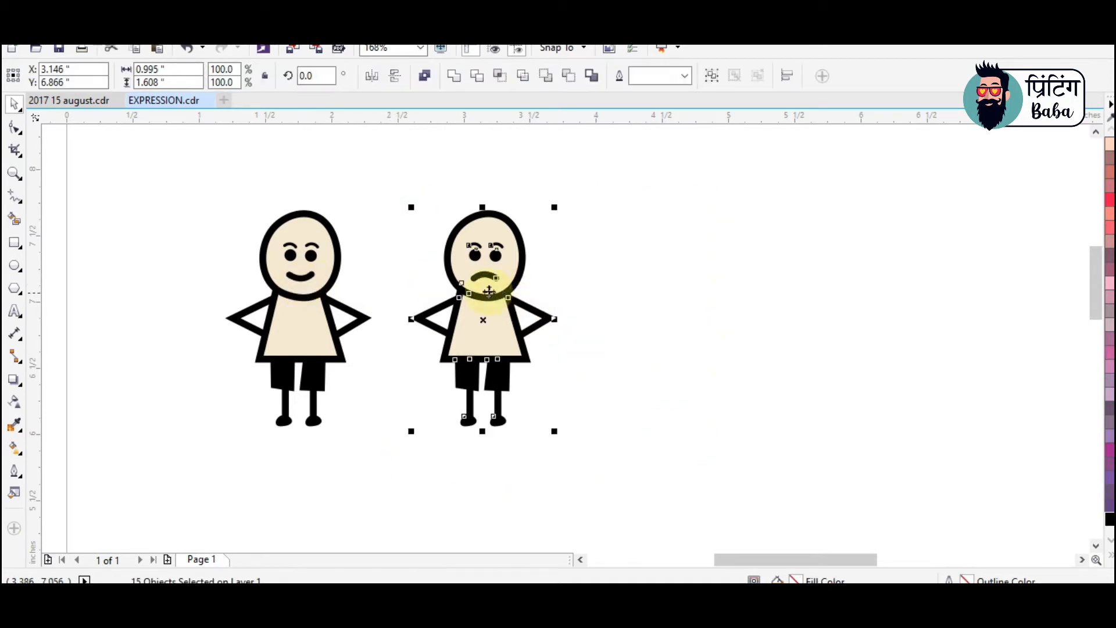
{"action": "left_click_drag", "start_coordinate": [481, 306], "coordinate": [650, 305]}
{"action": "key", "text": "F2"}
{"action": "left_click_drag", "start_coordinate": [518, 197], "coordinate": [762, 350]}
{"action": "left_click", "coordinate": [603, 342]}
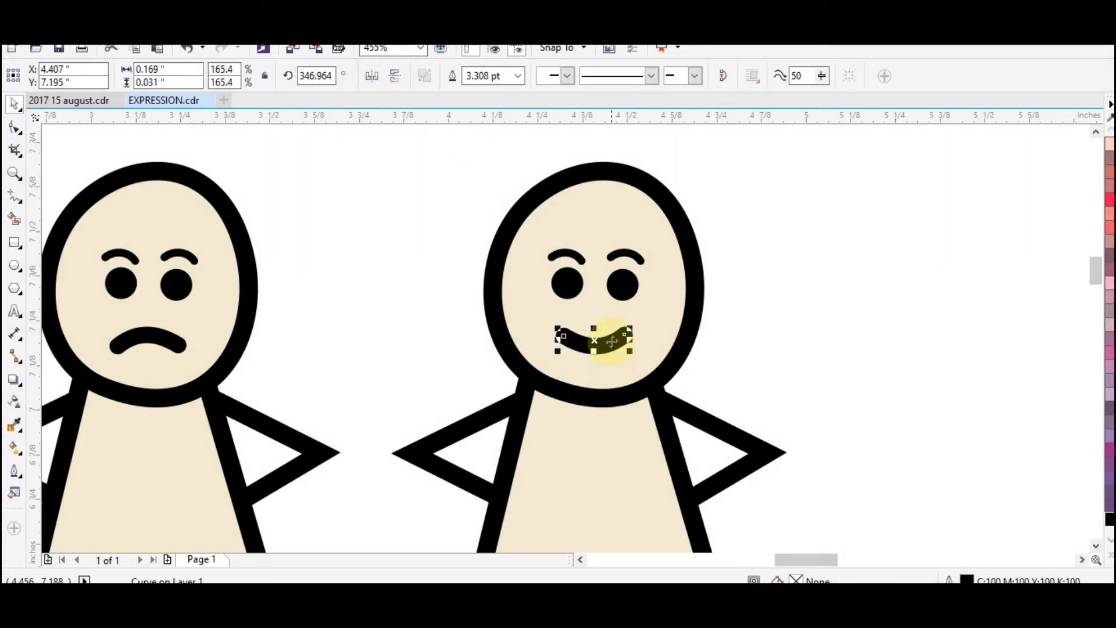
Close the third figure's mouth curve and fill it black
{"action": "key", "text": "F10"}
{"action": "left_click_drag", "start_coordinate": [665, 343], "coordinate": [666, 343]}
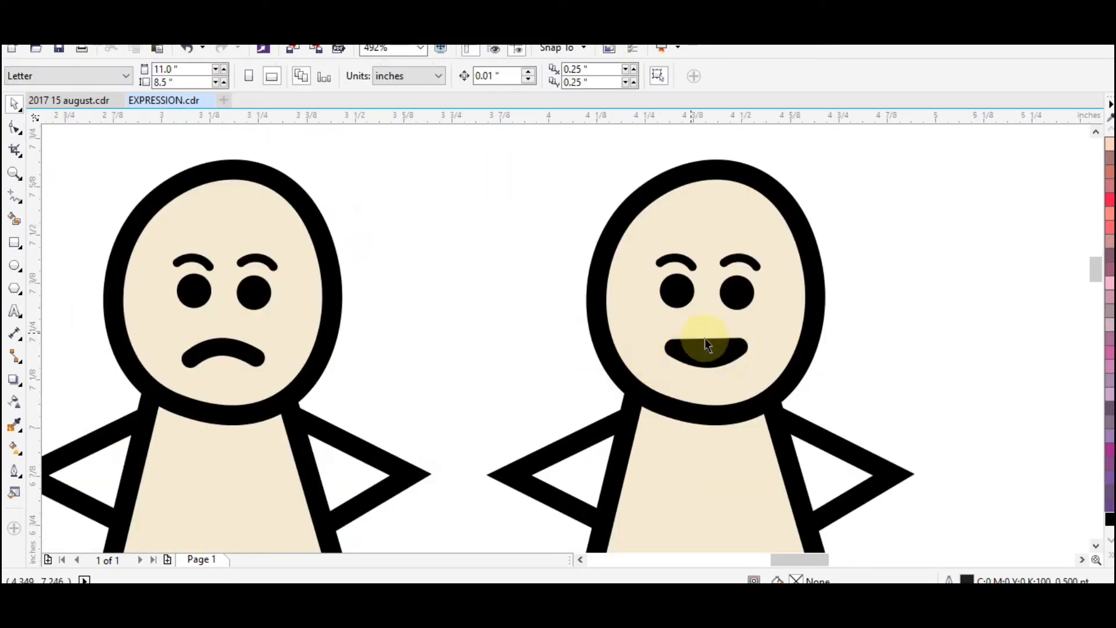
{"action": "left_click", "coordinate": [705, 343]}
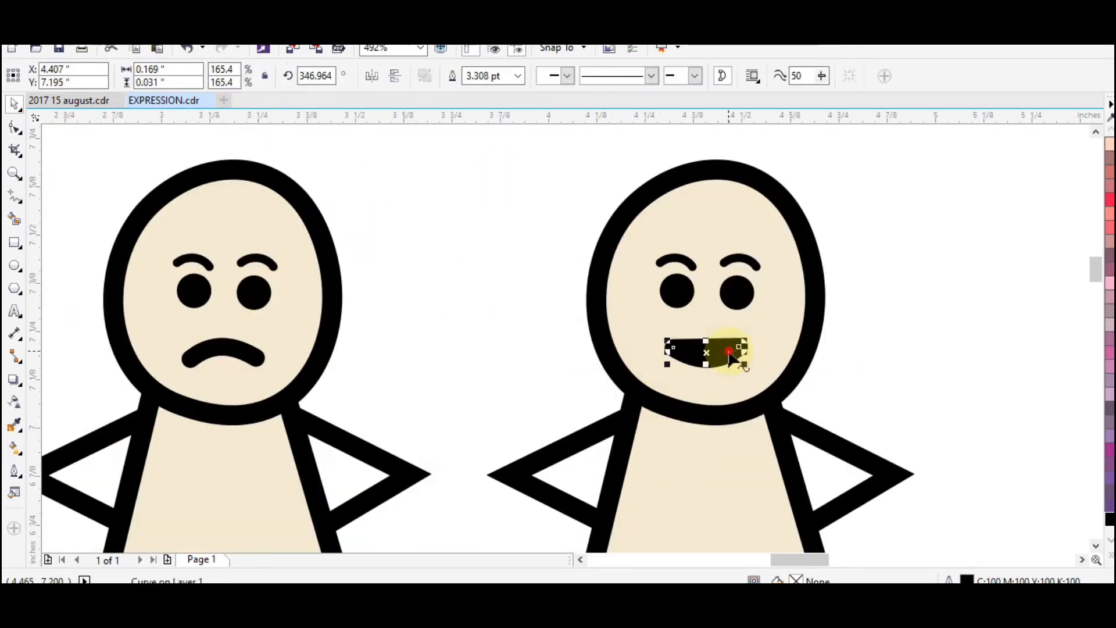
Convert the straight upper edge of the third figure's mouth to a curve and bow it upward
{"action": "key", "text": "F10"}
{"action": "left_click_drag", "start_coordinate": [707, 347], "coordinate": [709, 339]}
{"action": "left_click", "coordinate": [187, 49]}
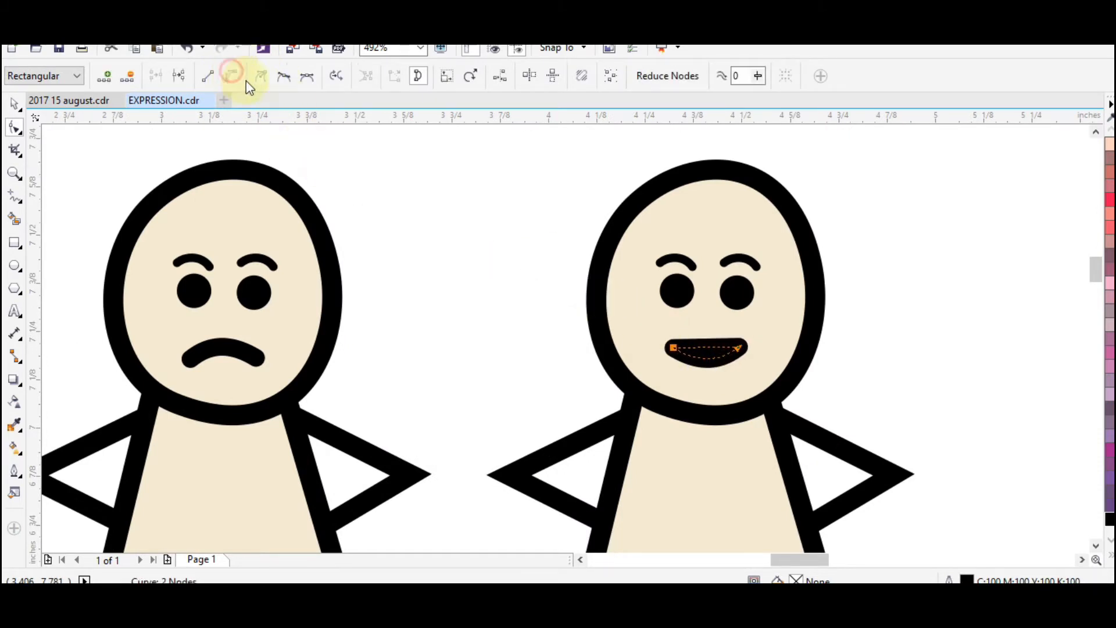
{"action": "left_click", "coordinate": [687, 359]}
{"action": "left_click_drag", "start_coordinate": [703, 354], "coordinate": [704, 330]}
{"action": "key", "text": "space"}
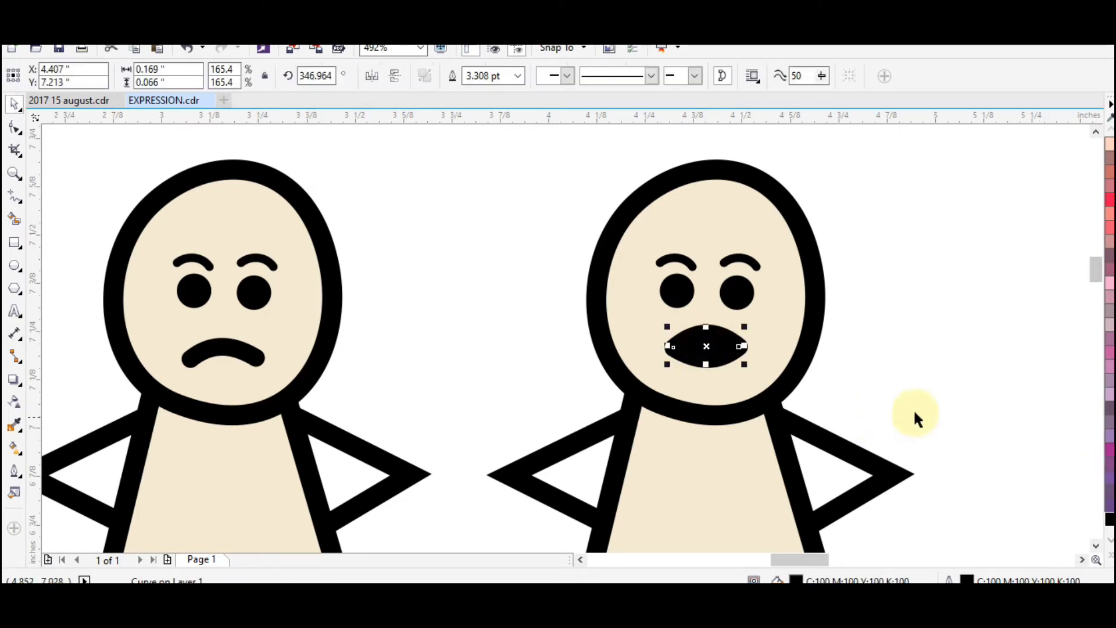
Scale down the third figure's open mouth and make it narrower
{"action": "left_click", "coordinate": [937, 329]}
{"action": "left_click", "coordinate": [723, 359]}
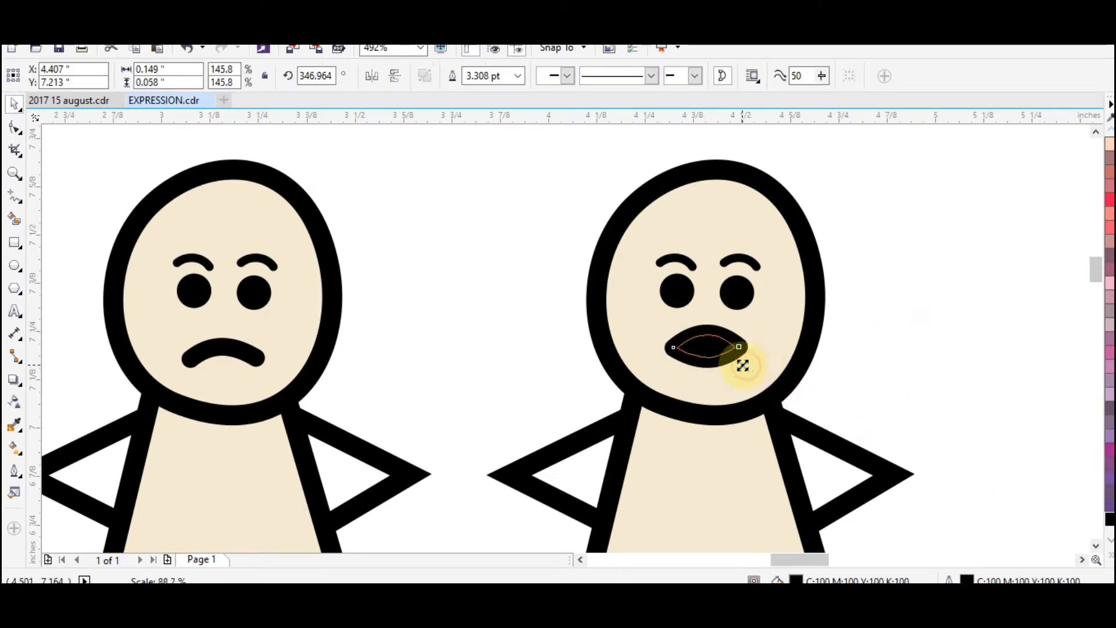
{"action": "mouse_move", "coordinate": [739, 364]}
{"action": "left_mouse_down"}
{"action": "mouse_move", "coordinate": [708, 366]}
{"action": "mouse_move", "coordinate": [732, 351]}
{"action": "left_mouse_up"}
{"action": "left_click", "coordinate": [896, 355]}
{"action": "scroll", "coordinate": [721, 351], "scroll_direction": "down", "scroll_amount": 2}
{"action": "key", "text": "z"}
{"action": "left_click_drag", "start_coordinate": [384, 239], "coordinate": [928, 481]}
{"action": "left_click_drag", "start_coordinate": [506, 229], "coordinate": [778, 385]}
Add extra nodes along the upper and lower edges of the third figure's mouth
{"action": "key", "text": "F10"}
{"action": "left_click", "coordinate": [708, 379]}
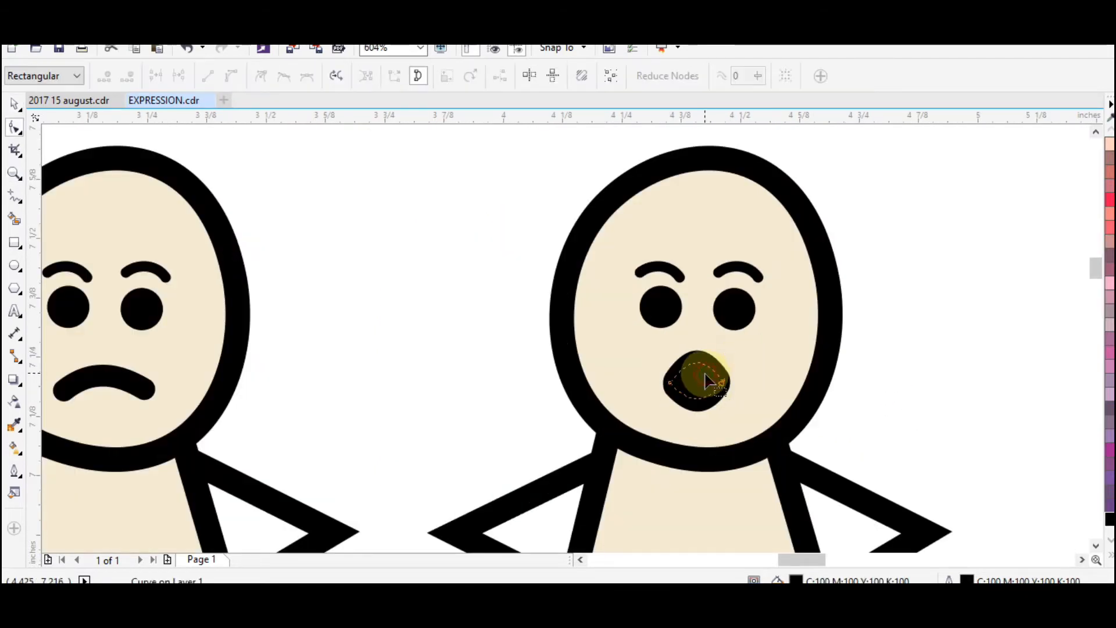
{"action": "key", "text": "space"}
{"action": "key", "text": "space"}
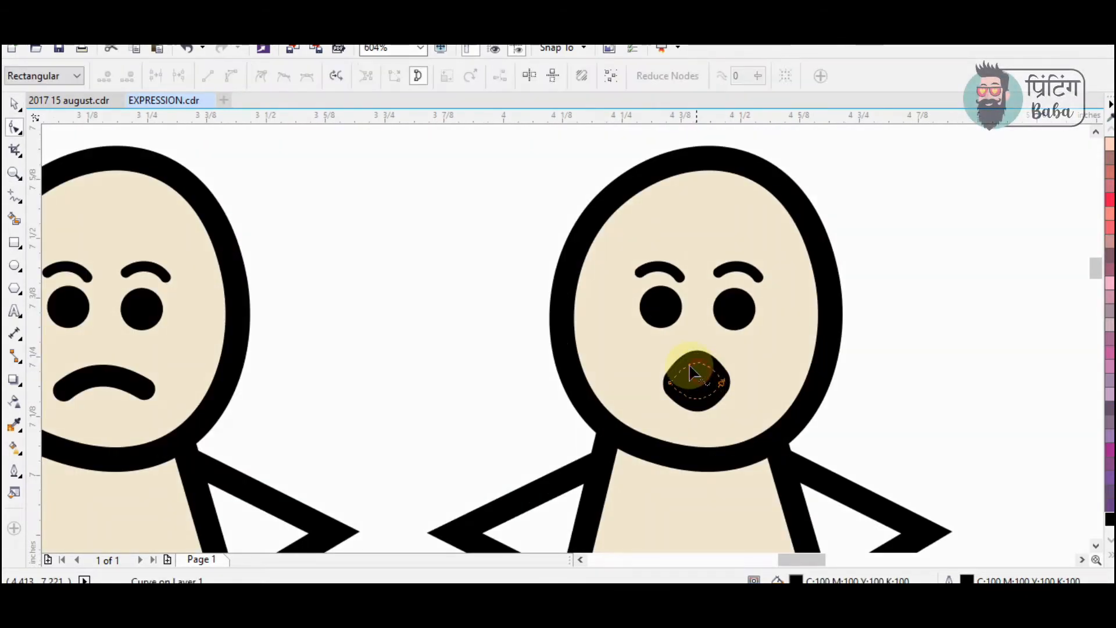
{"action": "double_click", "coordinate": [685, 367]}
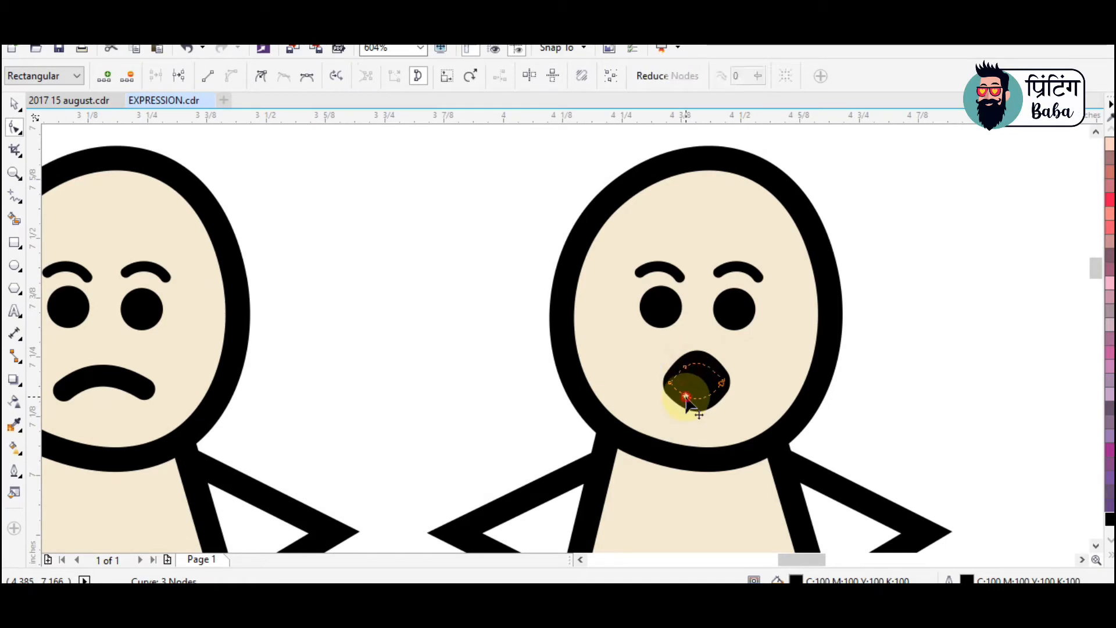
{"action": "double_click", "coordinate": [686, 397]}
{"action": "double_click", "coordinate": [710, 399]}
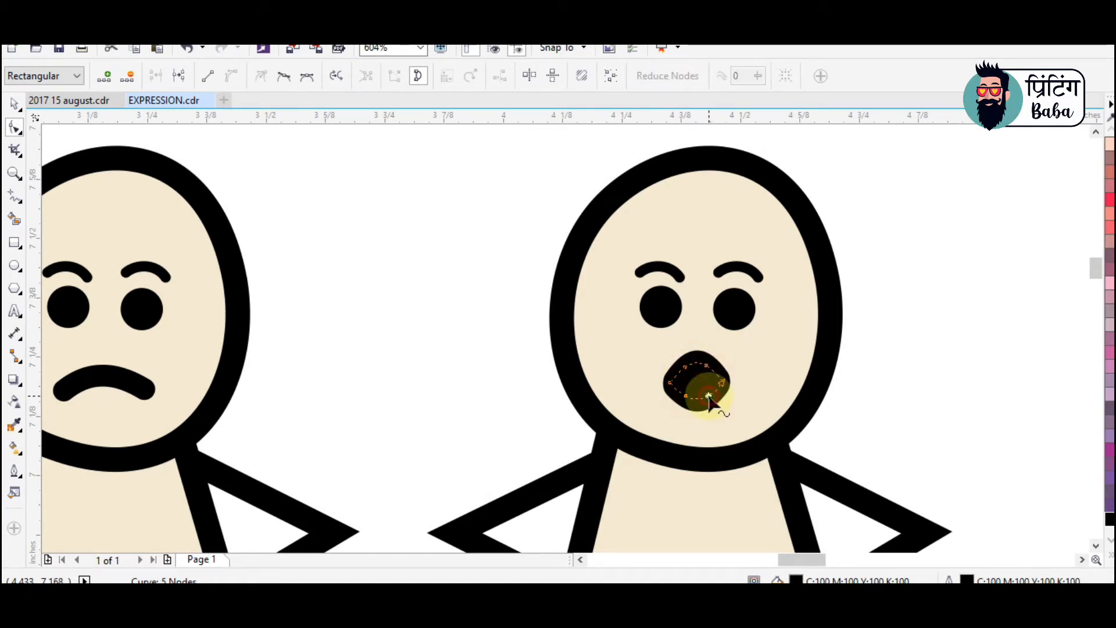
Delete the pointed end nodes on both sides of the open mouth to round it into an oval
{"action": "double_click", "coordinate": [655, 375]}
{"action": "key", "text": "Delete"}
{"action": "mouse_move", "coordinate": [747, 376]}
{"action": "left_mouse_down"}
{"action": "mouse_move", "coordinate": [715, 398]}
{"action": "mouse_move", "coordinate": [735, 381]}
{"action": "left_mouse_up"}
{"action": "key", "text": "Delete"}
{"action": "key", "text": "space"}
{"action": "left_click", "coordinate": [962, 364]}
{"action": "left_click", "coordinate": [712, 381]}
{"action": "left_click", "coordinate": [993, 390]}
Stretch the third figure's oval mouth slightly wider
{"action": "scroll", "coordinate": [776, 354], "scroll_direction": "down", "scroll_amount": 1}
{"action": "scroll", "coordinate": [773, 354], "scroll_direction": "down", "scroll_amount": 1}
{"action": "key", "text": "F2"}
{"action": "left_click_drag", "start_coordinate": [357, 235], "coordinate": [1081, 520]}
{"action": "left_click", "coordinate": [624, 318]}
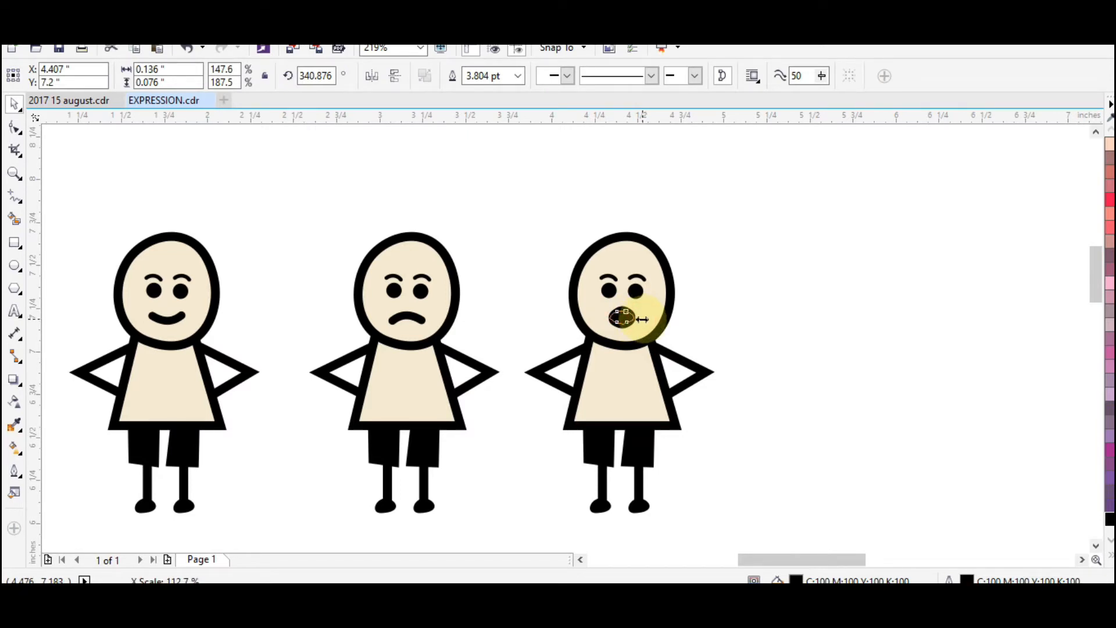
{"action": "left_click", "coordinate": [814, 334]}
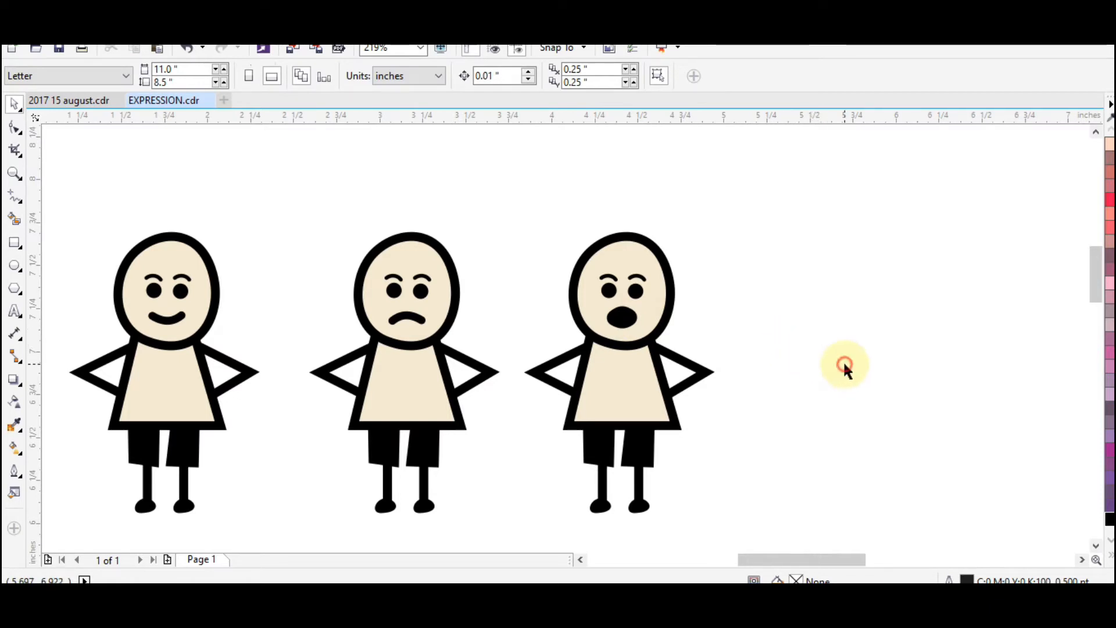
{"action": "left_click", "coordinate": [622, 320]}
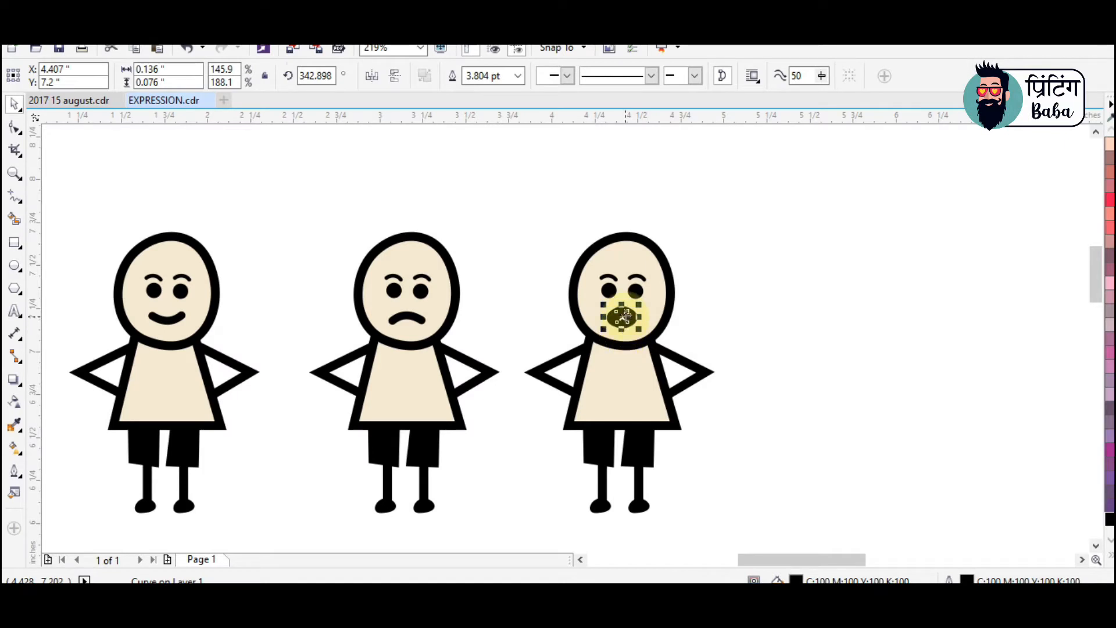
Select the whole frowning figure and shift it slightly left to even out the spacing
{"action": "left_click", "coordinate": [475, 224]}
{"action": "left_click_drag", "start_coordinate": [544, 506], "coordinate": [541, 548]}
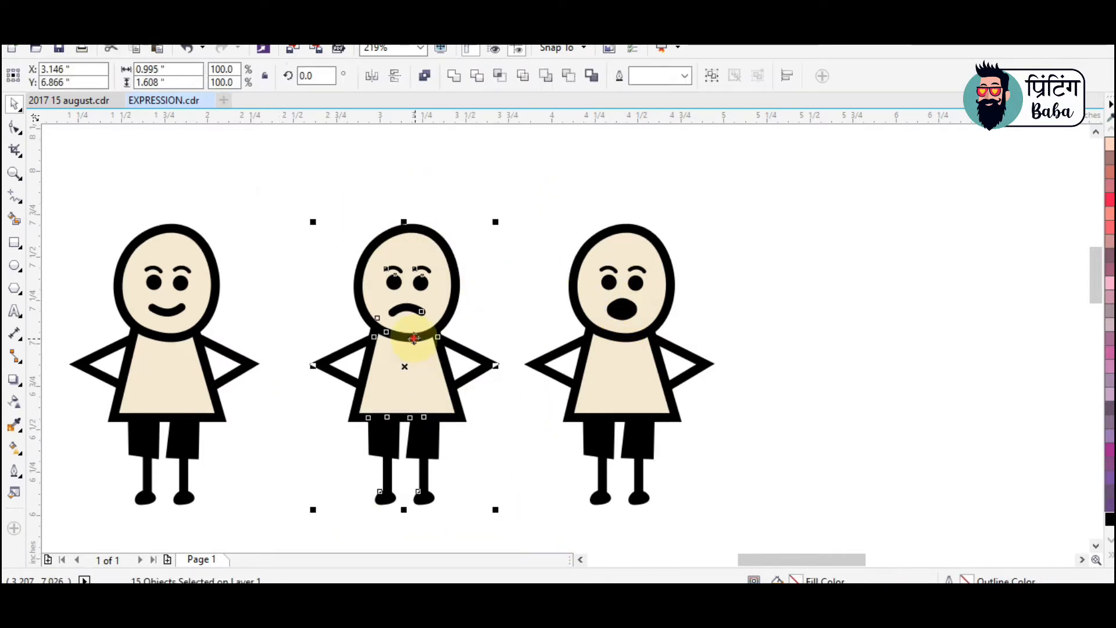
{"action": "left_click_drag", "start_coordinate": [412, 345], "coordinate": [402, 346]}
Duplicate the frowning figure to the right of the open-mouthed figure
{"action": "left_click", "coordinate": [255, 174]}
{"action": "left_click_drag", "start_coordinate": [255, 175], "coordinate": [529, 557]}
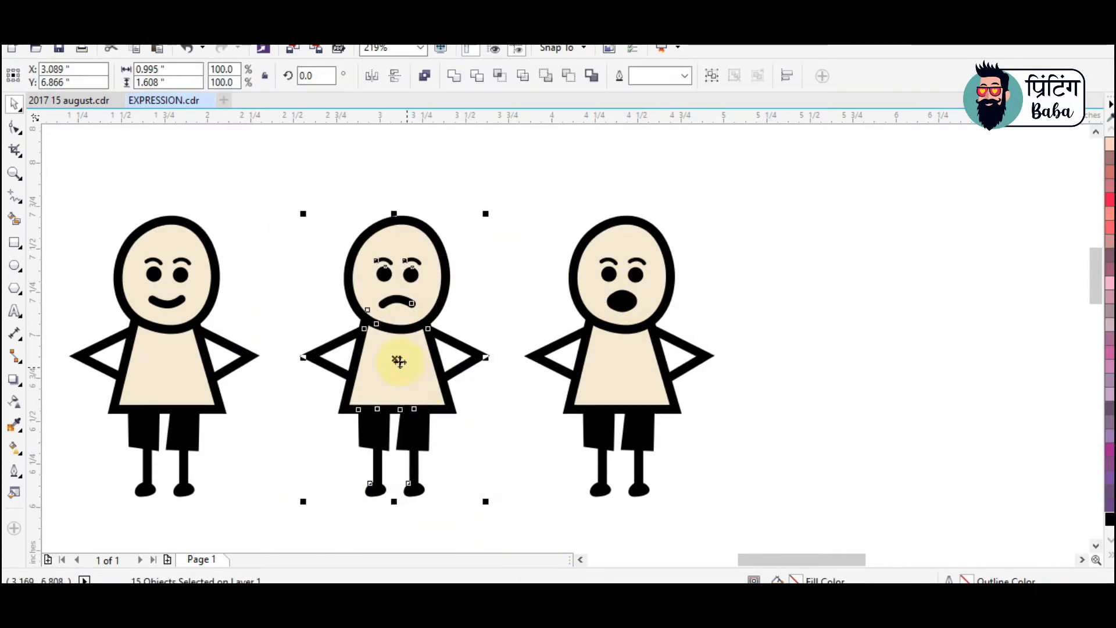
{"action": "left_click_drag", "start_coordinate": [361, 356], "coordinate": [799, 351]}
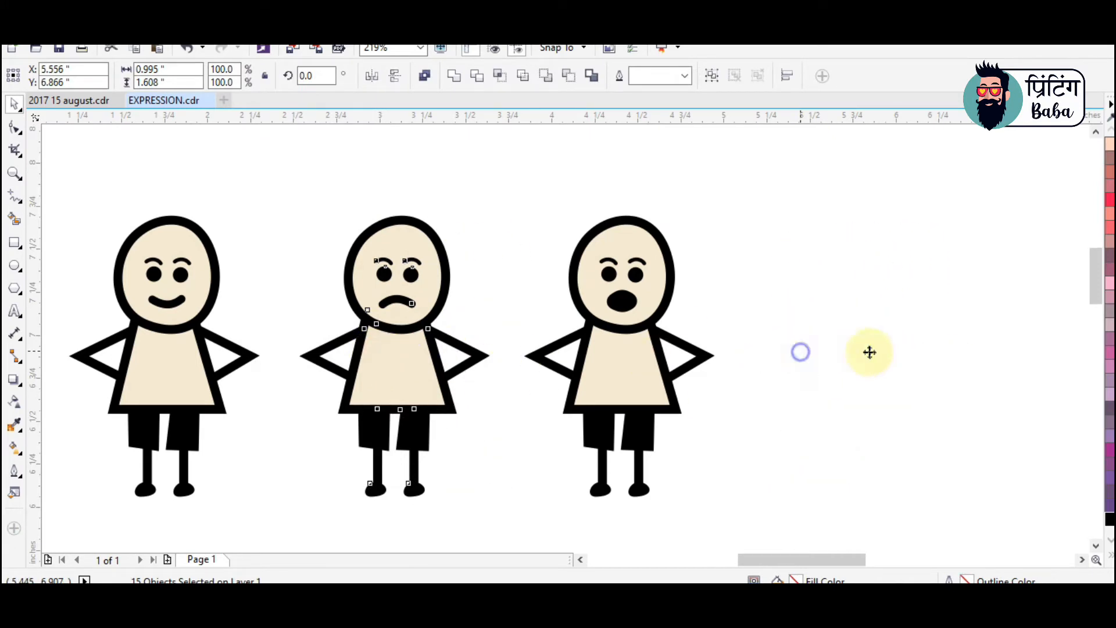
{"action": "left_click", "coordinate": [553, 182]}
Bend the fourth figure's mouth curve further upward to deepen the frown
{"action": "key", "text": "z"}
{"action": "left_click_drag", "start_coordinate": [549, 180], "coordinate": [1006, 439]}
{"action": "key", "text": "space"}
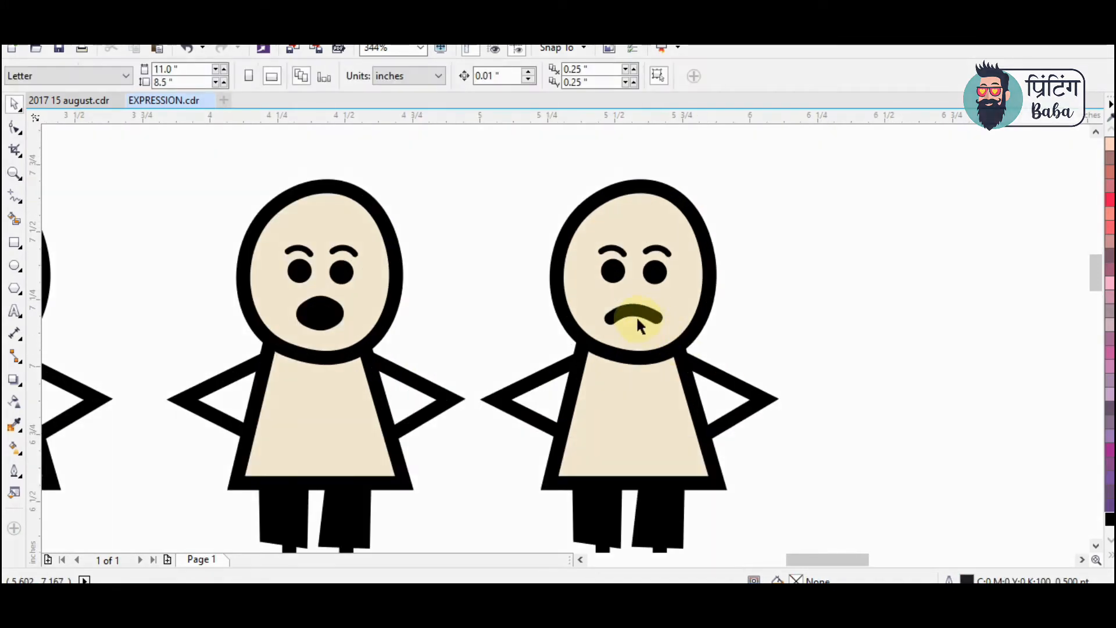
{"action": "left_click", "coordinate": [636, 314]}
{"action": "key", "text": "z"}
{"action": "left_click_drag", "start_coordinate": [413, 174], "coordinate": [860, 434]}
{"action": "key", "text": "F10"}
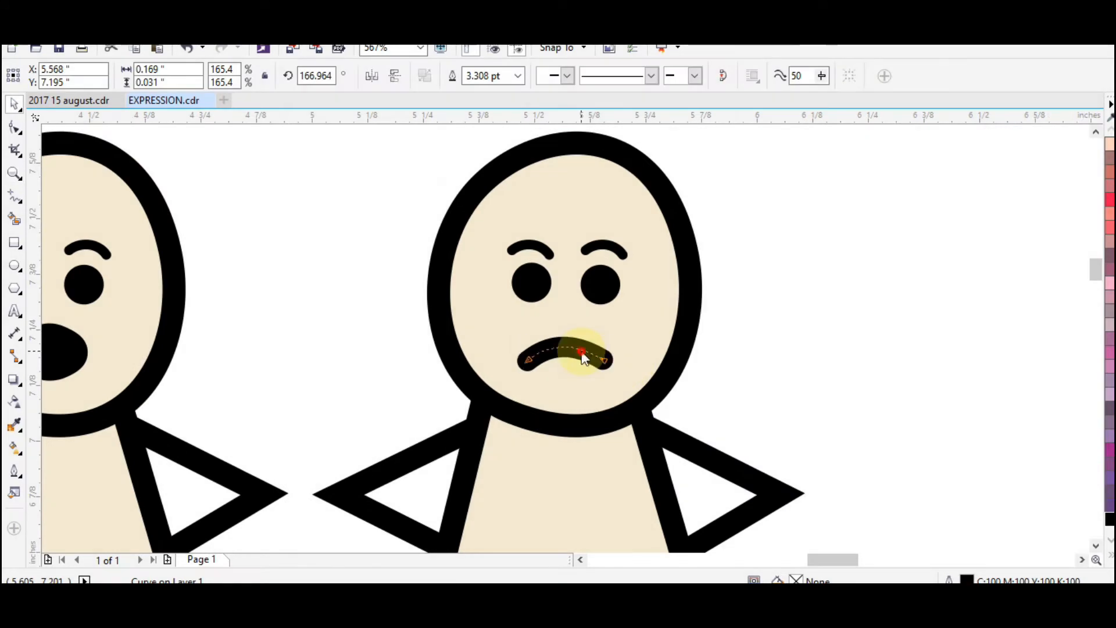
{"action": "left_click_drag", "start_coordinate": [567, 345], "coordinate": [567, 339]}
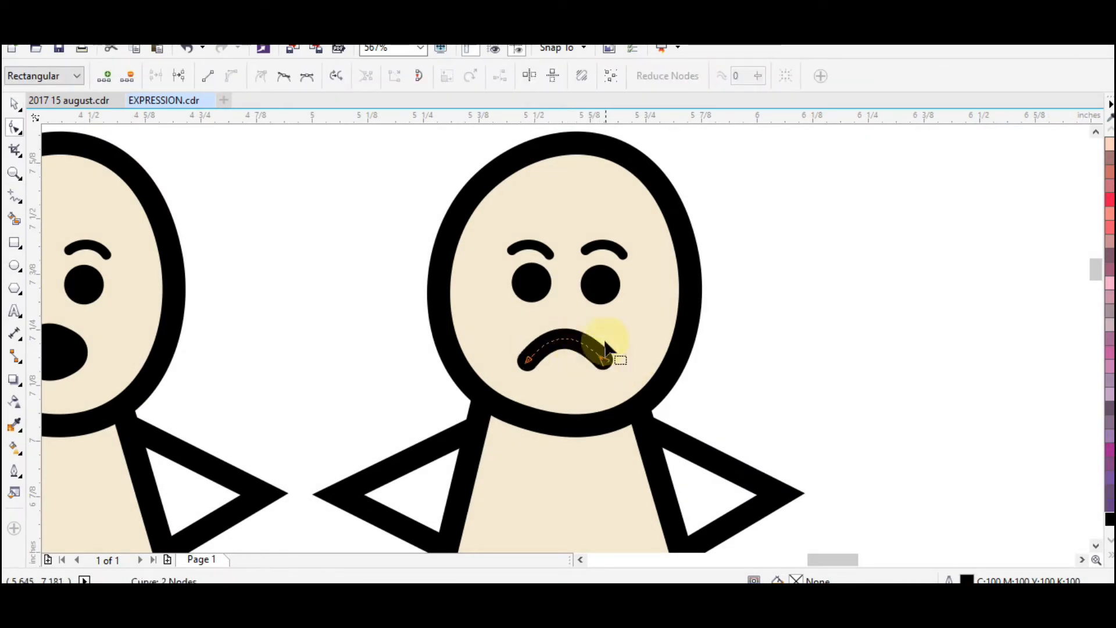
Rotate the fourth figure's two eyebrows so their inner ends slant down toward the nose for an angry look
{"action": "key", "text": "space"}
{"action": "left_click", "coordinate": [547, 248]}
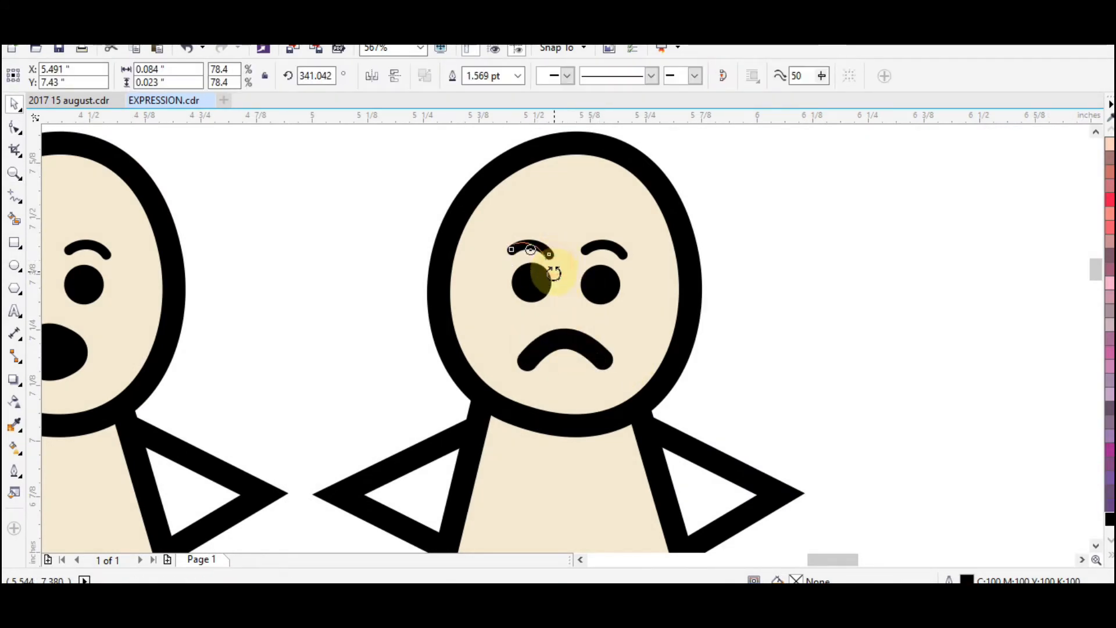
{"action": "left_click_drag", "start_coordinate": [553, 273], "coordinate": [540, 251]}
{"action": "left_click", "coordinate": [602, 254]}
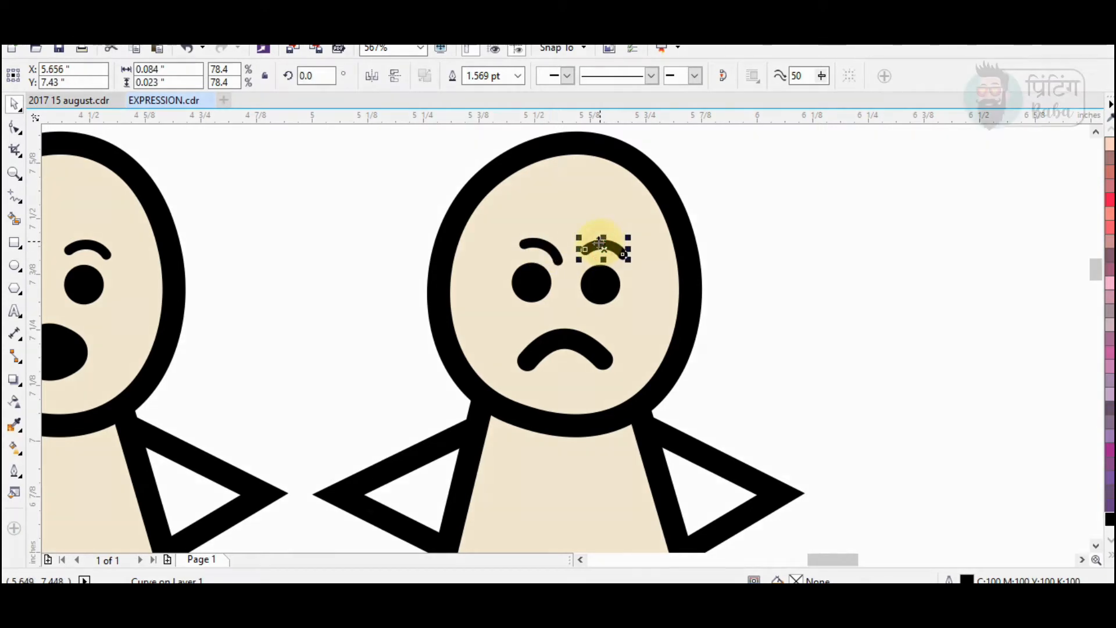
{"action": "left_click", "coordinate": [602, 254]}
{"action": "left_click_drag", "start_coordinate": [623, 264], "coordinate": [633, 249]}
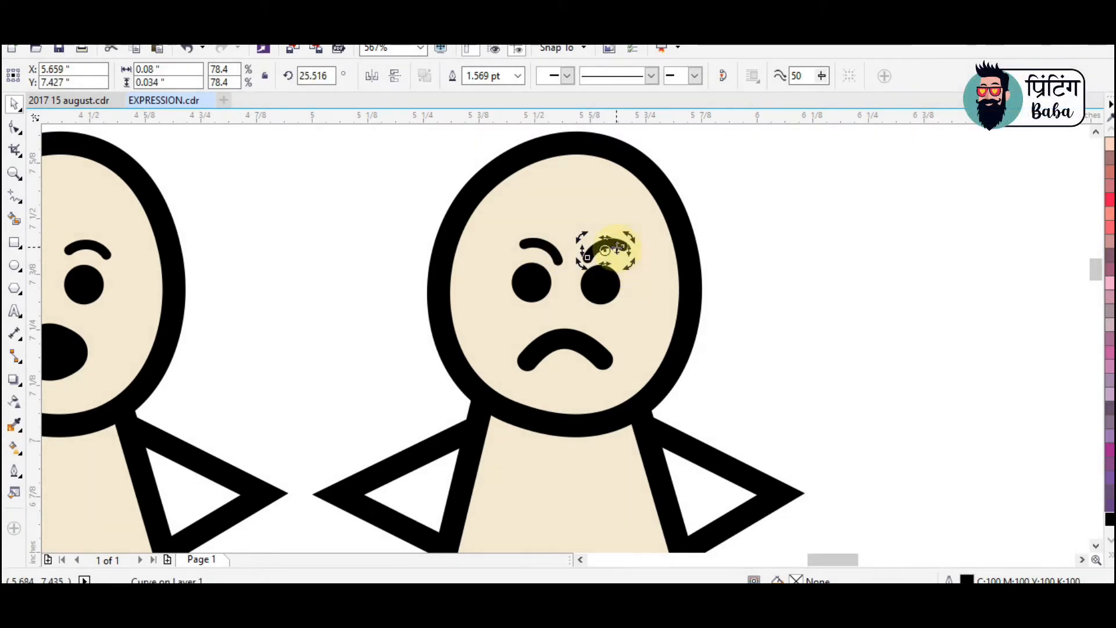
{"action": "left_click", "coordinate": [814, 308]}
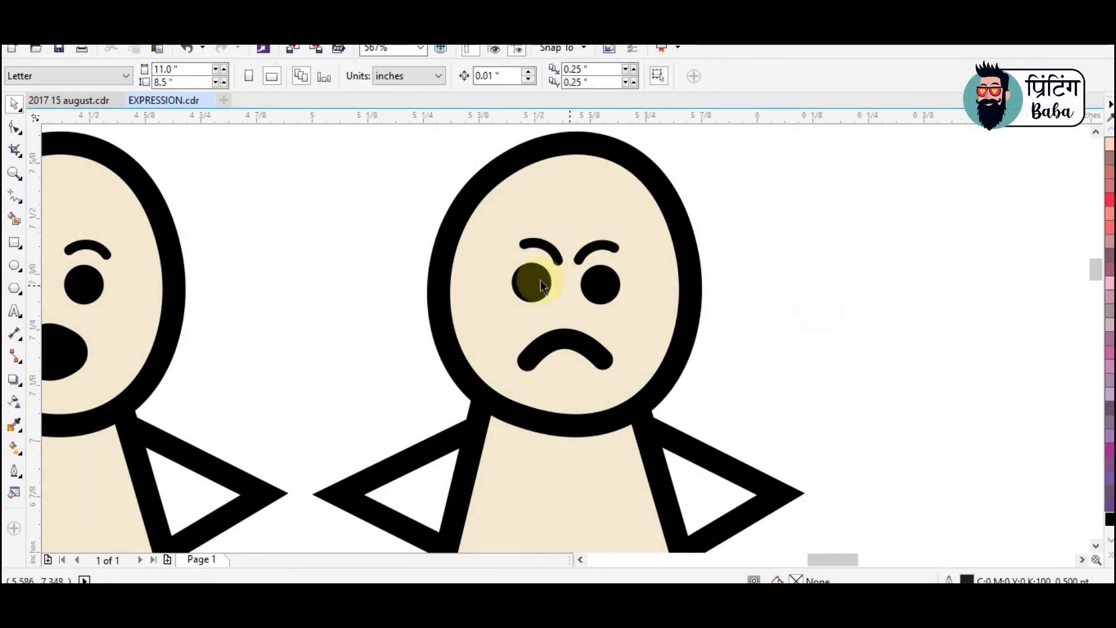
Move the angry figure's two eyes slightly closer together
{"action": "left_click", "coordinate": [536, 280]}
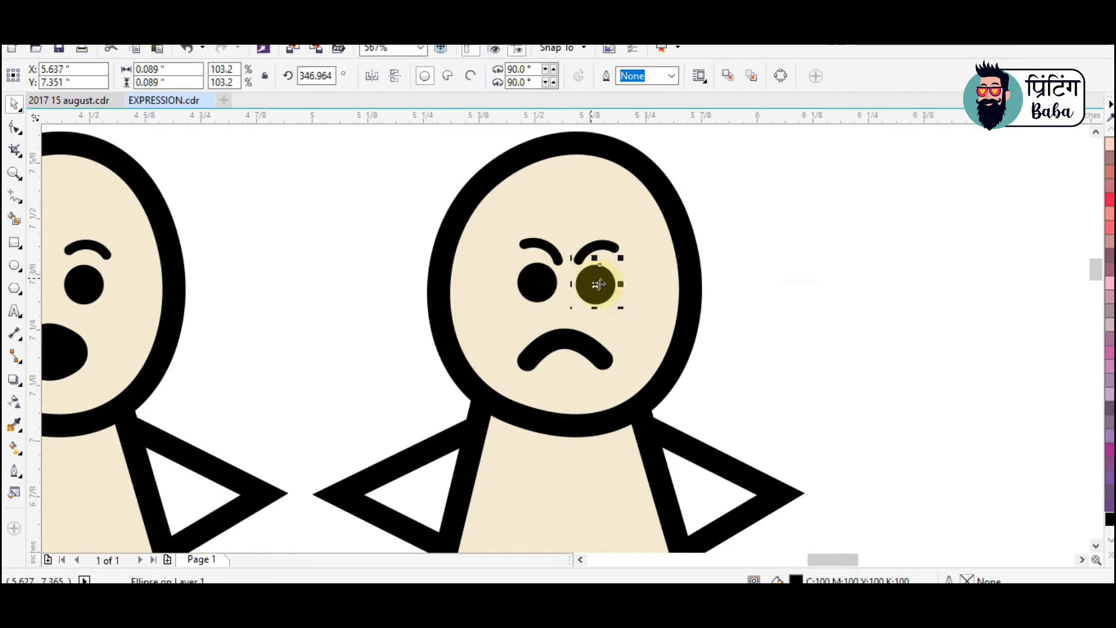
{"action": "key", "text": "F3"}
{"action": "left_click", "coordinate": [884, 326]}
{"action": "key", "text": "z"}
{"action": "left_click_drag", "start_coordinate": [142, 209], "coordinate": [779, 526]}
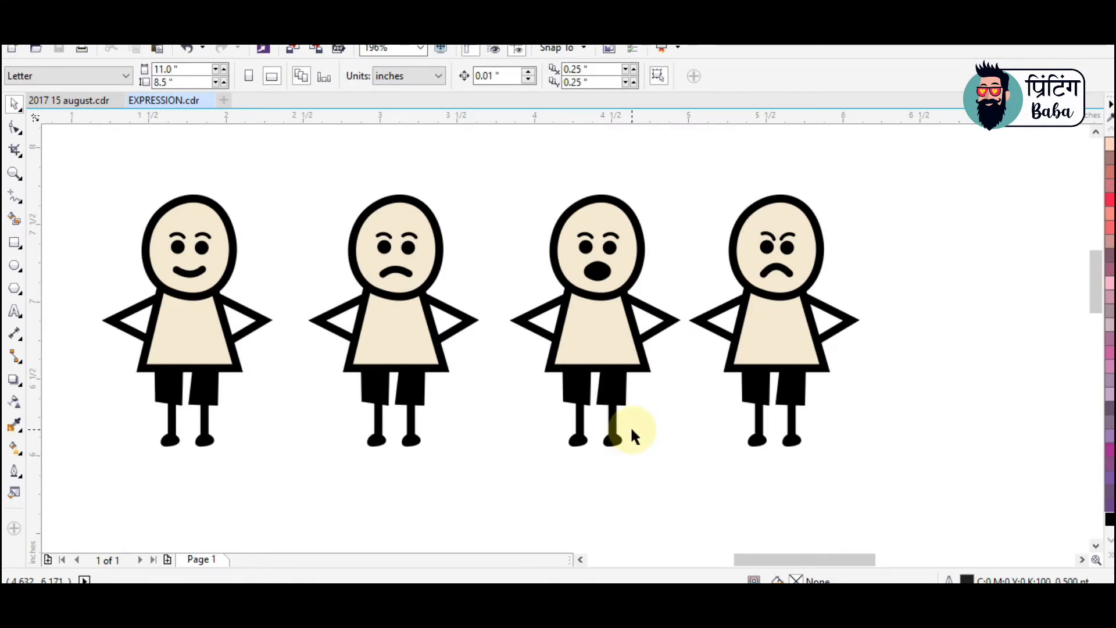
Duplicate the whole angry figure to its right as the fifth figure in the row
{"action": "key", "text": "F2"}
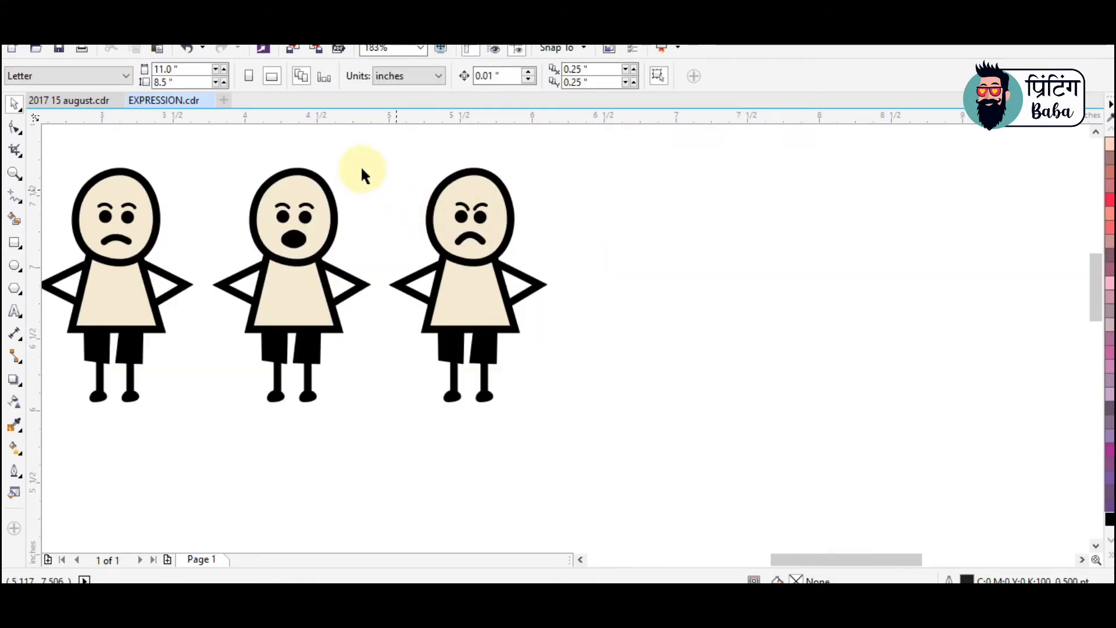
{"action": "left_click_drag", "start_coordinate": [350, 149], "coordinate": [692, 497]}
{"action": "left_click_drag", "start_coordinate": [486, 257], "coordinate": [655, 258]}
{"action": "left_click", "coordinate": [818, 290]}
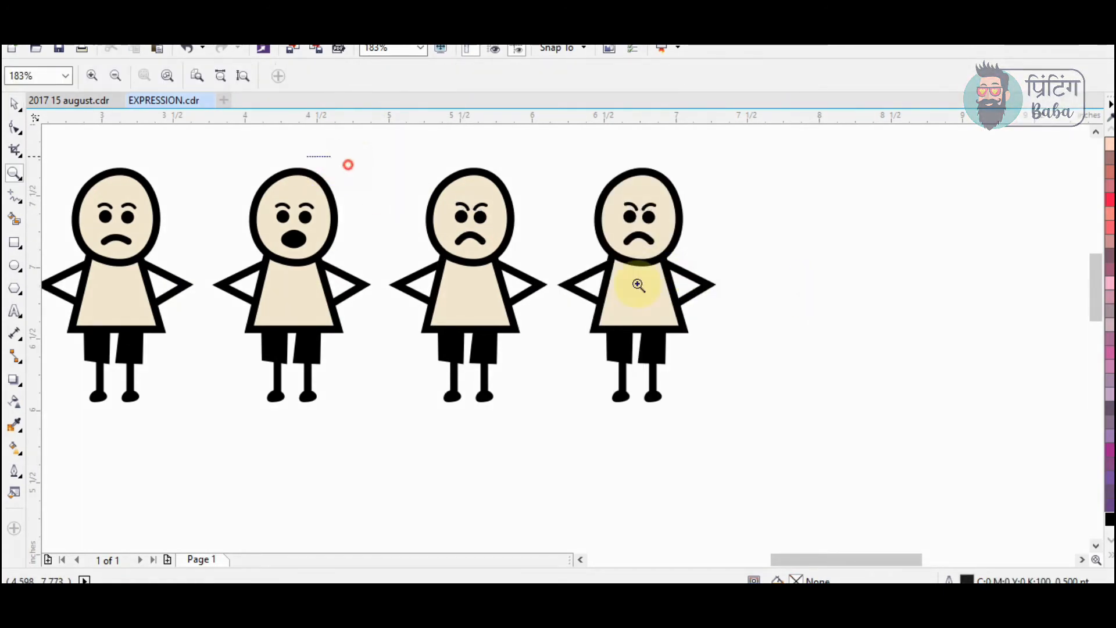
Flip the fifth figure's mouth vertically into a smile and flatten its curve slightly, keeping the angry eyebrows
{"action": "scroll", "coordinate": [635, 286], "scroll_direction": "up", "scroll_amount": 3}
{"action": "left_click", "coordinate": [755, 285]}
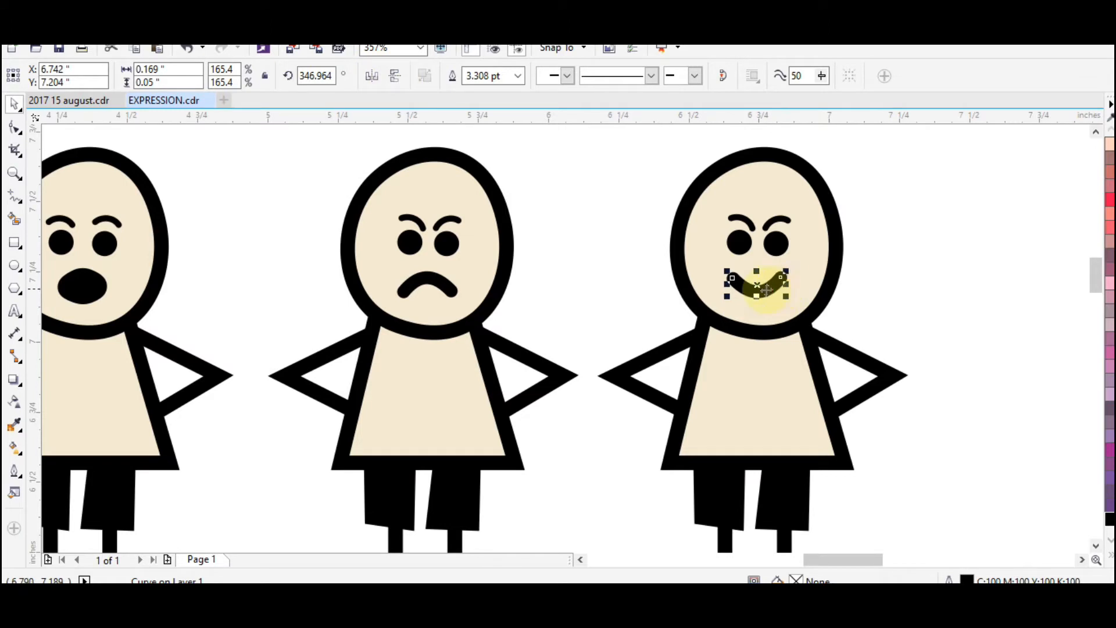
{"action": "key", "text": "F10"}
{"action": "key", "text": "space"}
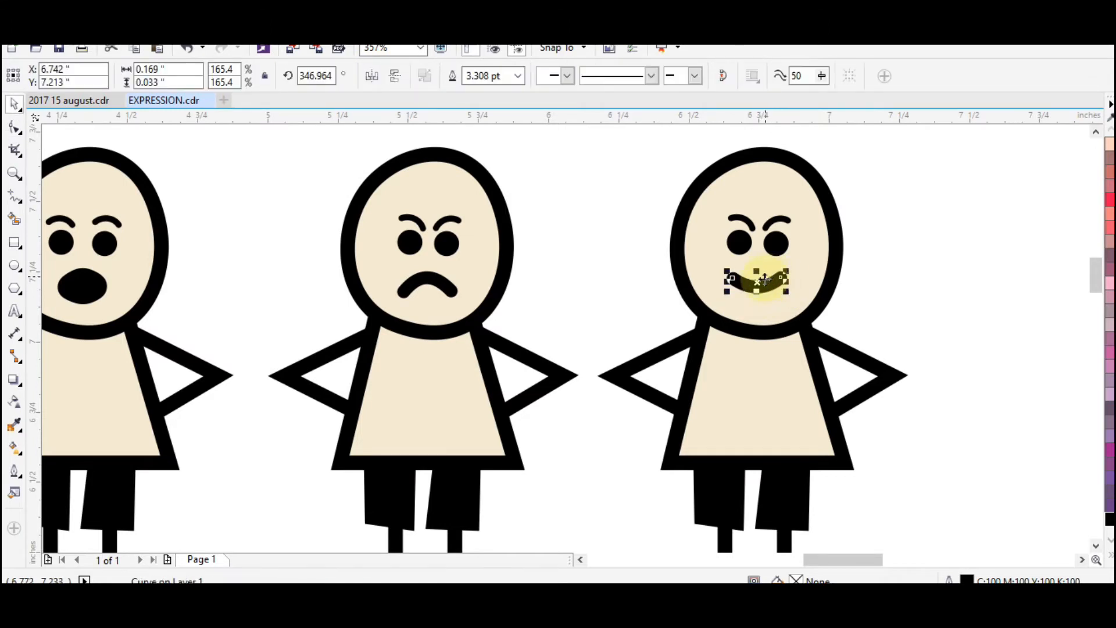
{"action": "key", "text": "z"}
{"action": "scroll", "coordinate": [686, 276], "scroll_direction": "down", "scroll_amount": 3}
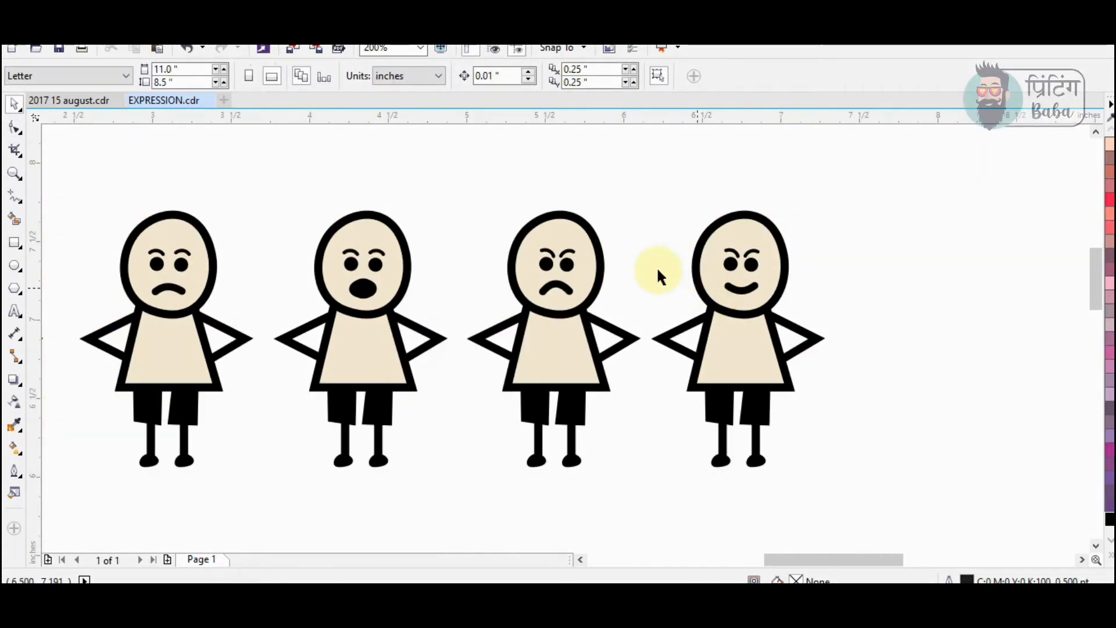
Select the whole second figure and shift it slightly left to even out the spacing in the row
{"action": "left_click_drag", "start_coordinate": [543, 166], "coordinate": [827, 448]}
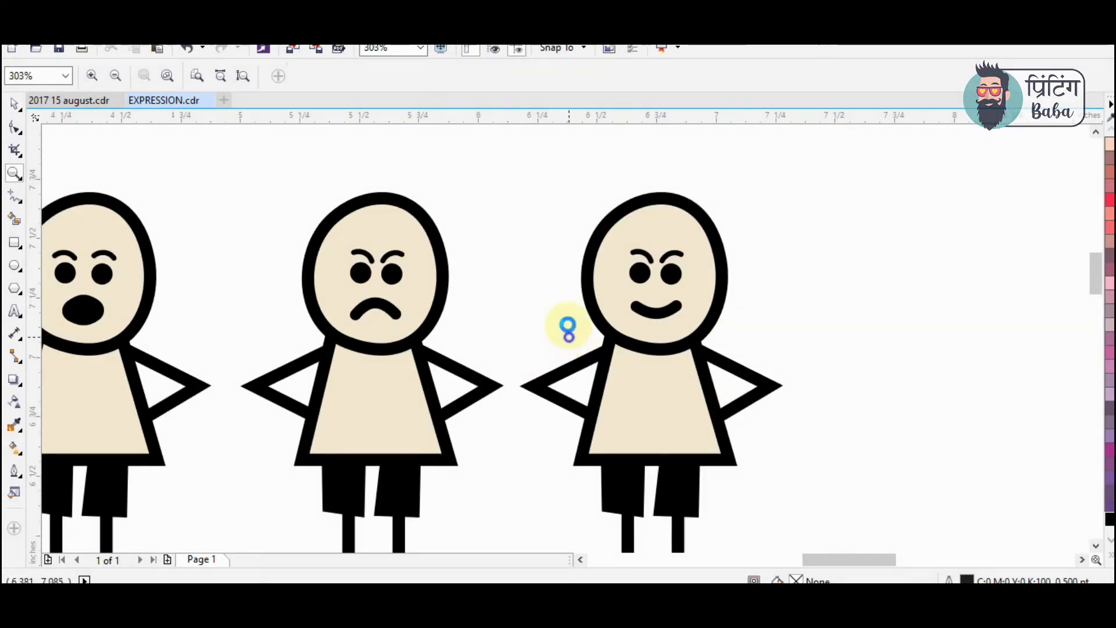
{"action": "scroll", "coordinate": [567, 327], "scroll_direction": "down", "scroll_amount": 2}
{"action": "left_click_drag", "start_coordinate": [137, 241], "coordinate": [799, 462]}
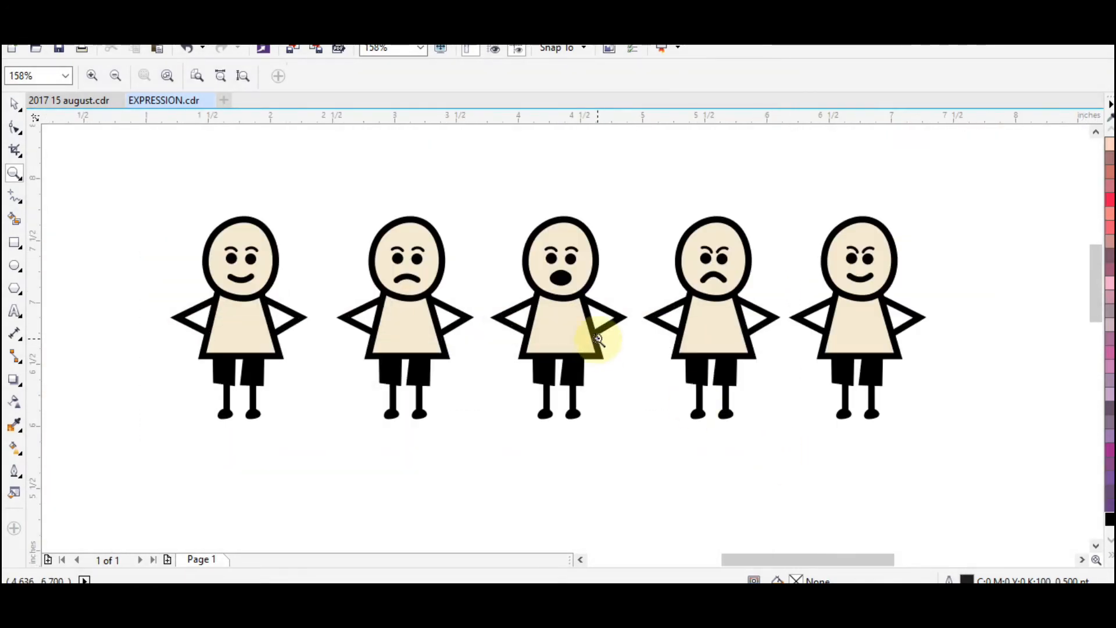
{"action": "key", "text": "space"}
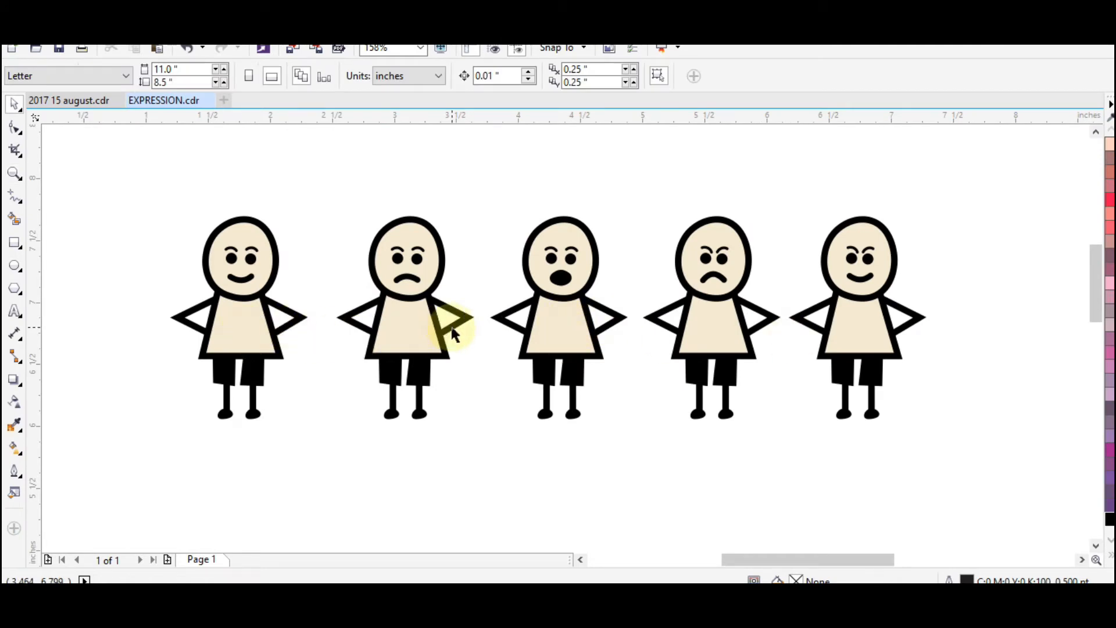
{"action": "left_click_drag", "start_coordinate": [510, 466], "coordinate": [511, 467]}
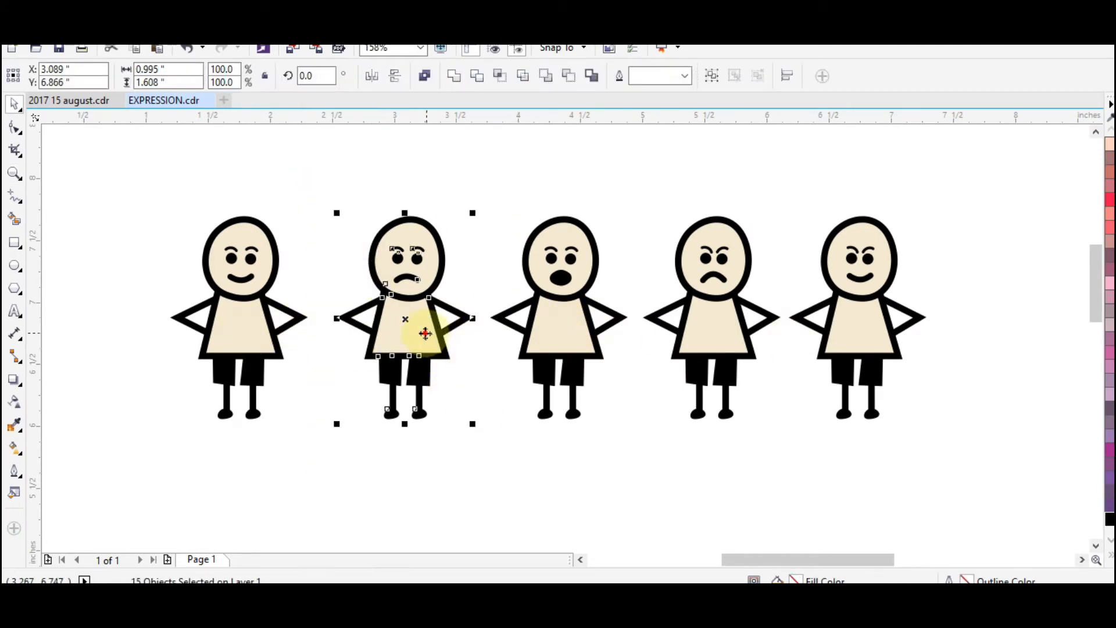
{"action": "left_click_drag", "start_coordinate": [426, 332], "coordinate": [416, 332]}
{"action": "left_click", "coordinate": [645, 487]}
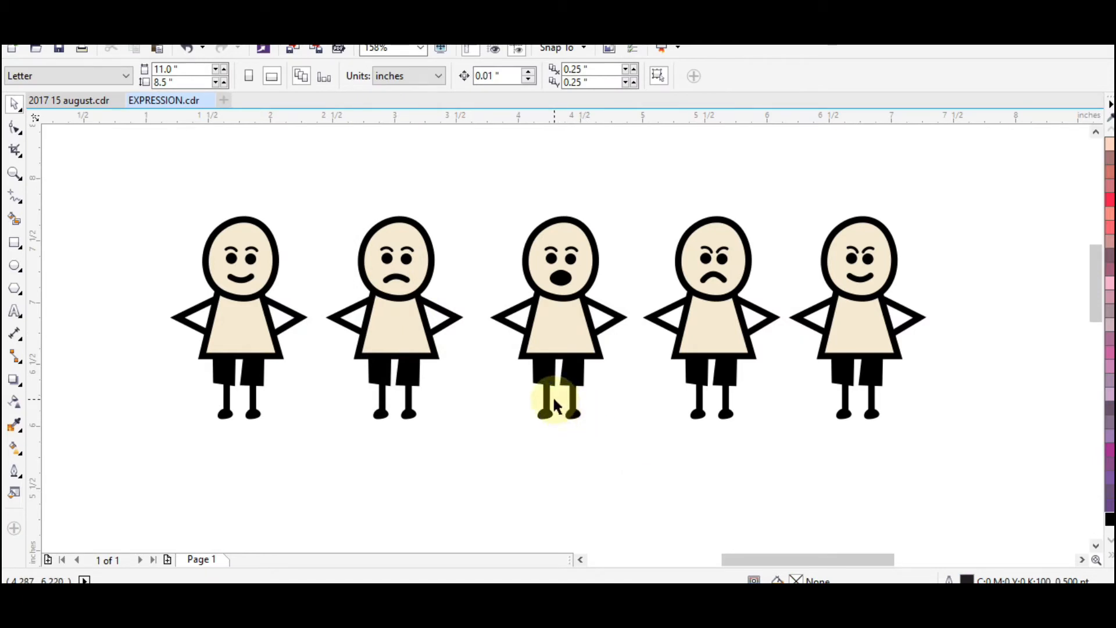
Move the whole row of five figures right toward the middle of the page and select the smiling first figure
{"action": "scroll", "coordinate": [554, 398], "scroll_direction": "down", "scroll_amount": 2}
{"action": "key", "text": "F2"}
{"action": "left_click_drag", "start_coordinate": [306, 273], "coordinate": [891, 571]}
{"action": "key", "text": "space"}
{"action": "left_click_drag", "start_coordinate": [204, 149], "coordinate": [654, 379]}
{"action": "left_click_drag", "start_coordinate": [686, 244], "coordinate": [791, 253]}
{"action": "left_click", "coordinate": [726, 394]}
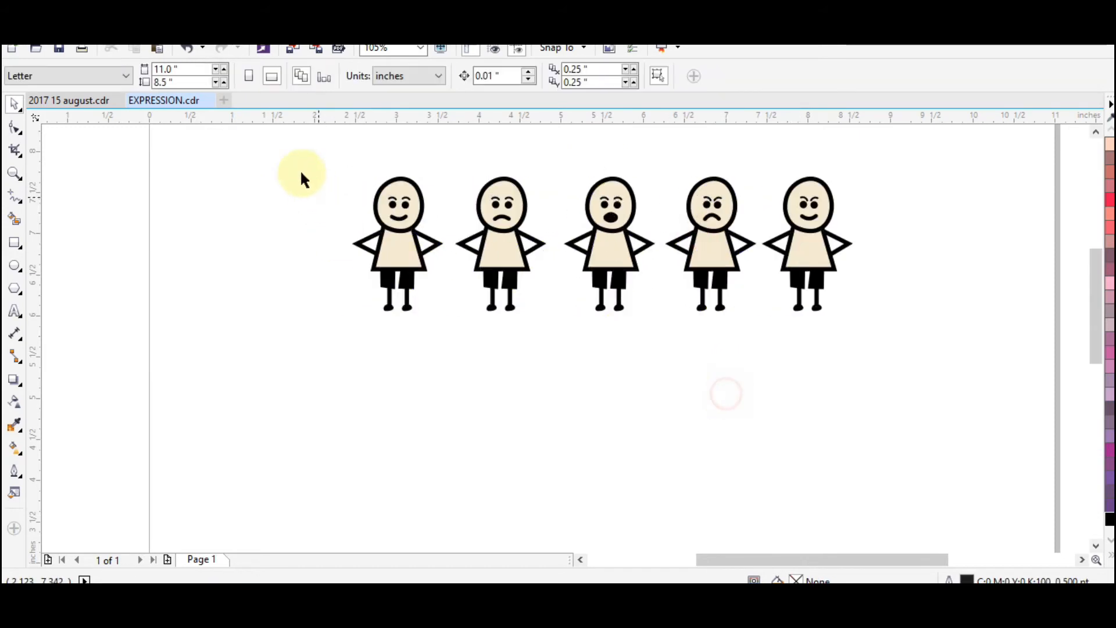
{"action": "left_click_drag", "start_coordinate": [469, 341], "coordinate": [469, 342]}
{"action": "left_click_drag", "start_coordinate": [391, 195], "coordinate": [414, 361]}
{"action": "right_click", "coordinate": [414, 361]}
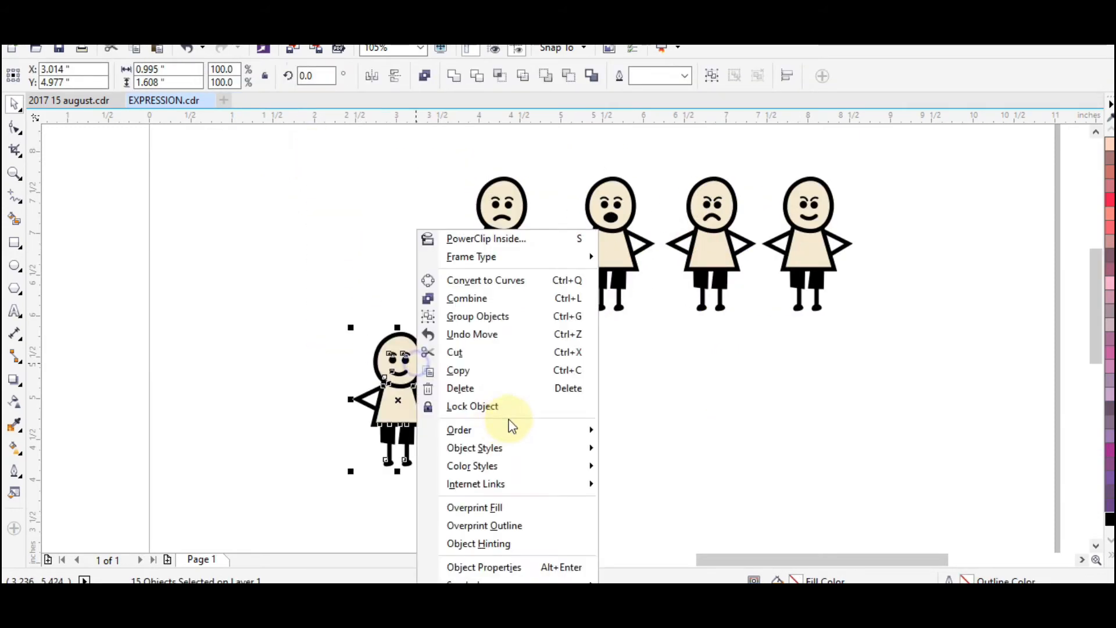
{"action": "left_click", "coordinate": [160, 231]}
{"action": "key", "text": "ctrl+z"}
Duplicate the smiling first figure directly below the original to start a second row
{"action": "left_click_drag", "start_coordinate": [401, 224], "coordinate": [409, 385]}
{"action": "right_click", "coordinate": [409, 385]}
{"action": "left_click", "coordinate": [569, 407]}
Draw a heart shape about 0.124 inches wide beside the second-row figure, filled black with no outline
{"action": "key", "text": "z"}
{"action": "left_click_drag", "start_coordinate": [254, 164], "coordinate": [953, 529]}
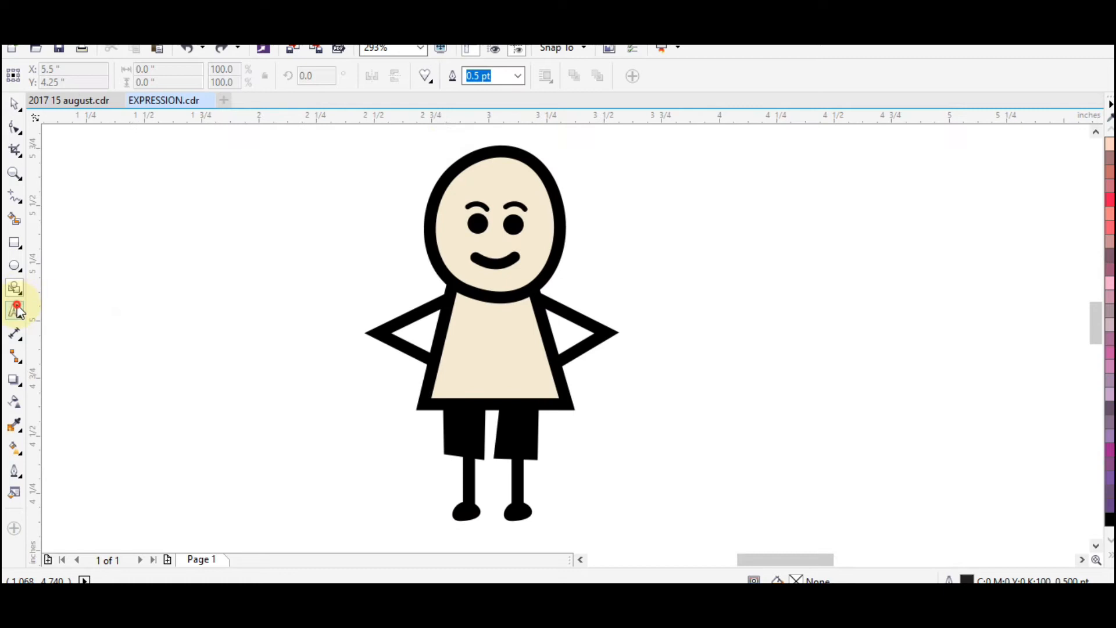
{"action": "left_click", "coordinate": [16, 310]}
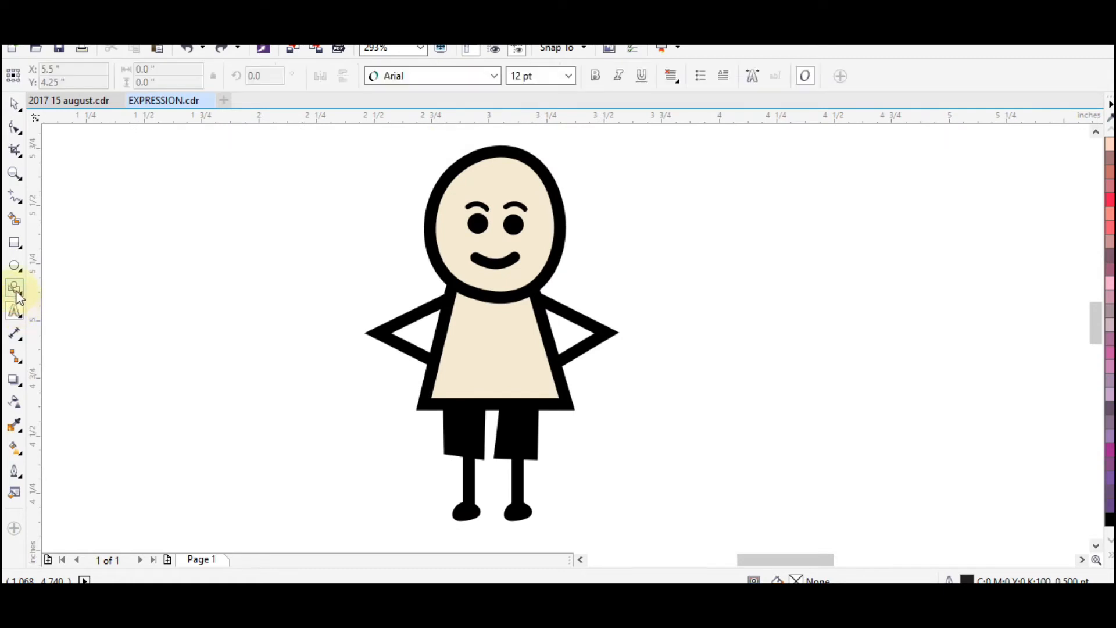
{"action": "left_click", "coordinate": [16, 291]}
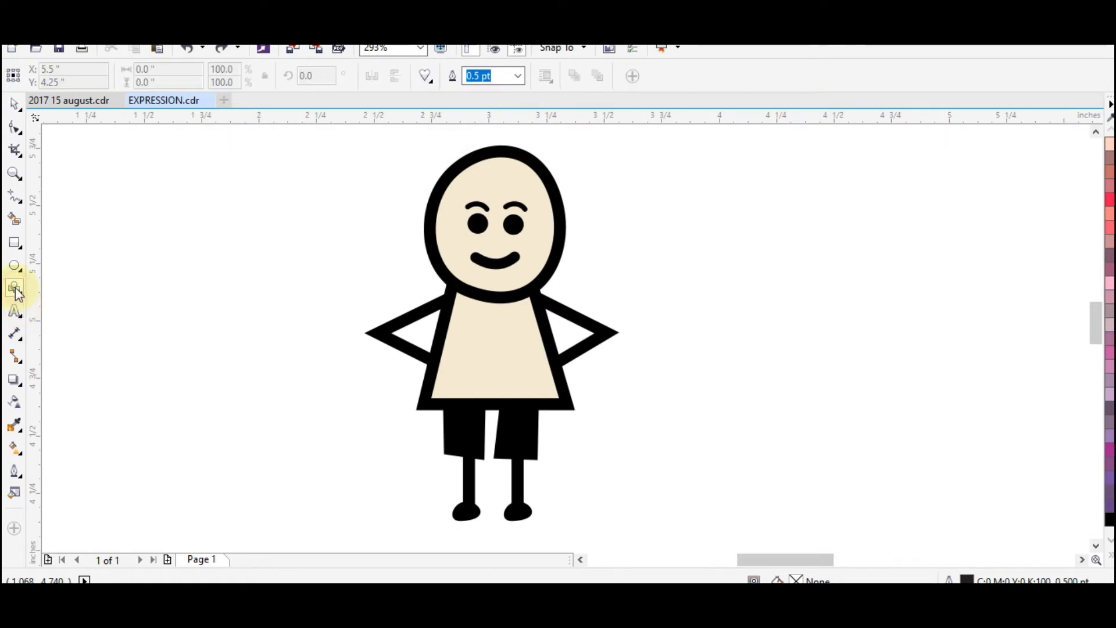
{"action": "left_click", "coordinate": [428, 78]}
{"action": "left_click_drag", "start_coordinate": [273, 211], "coordinate": [314, 251]}
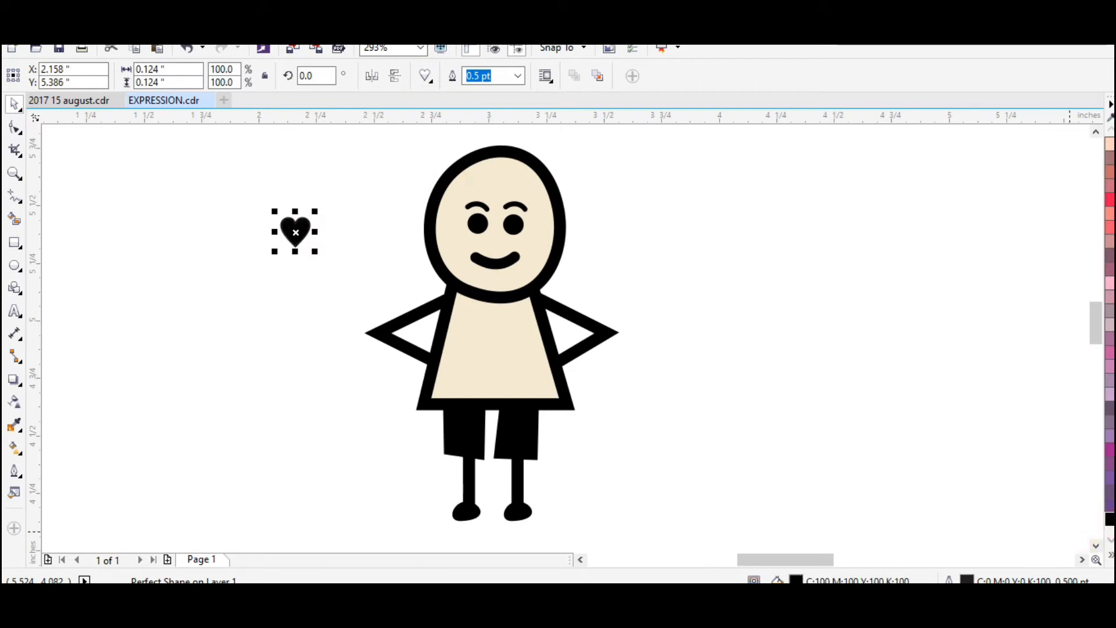
{"action": "left_click", "coordinate": [1110, 555]}
{"action": "right_click", "coordinate": [1056, 136]}
{"action": "left_click", "coordinate": [699, 215]}
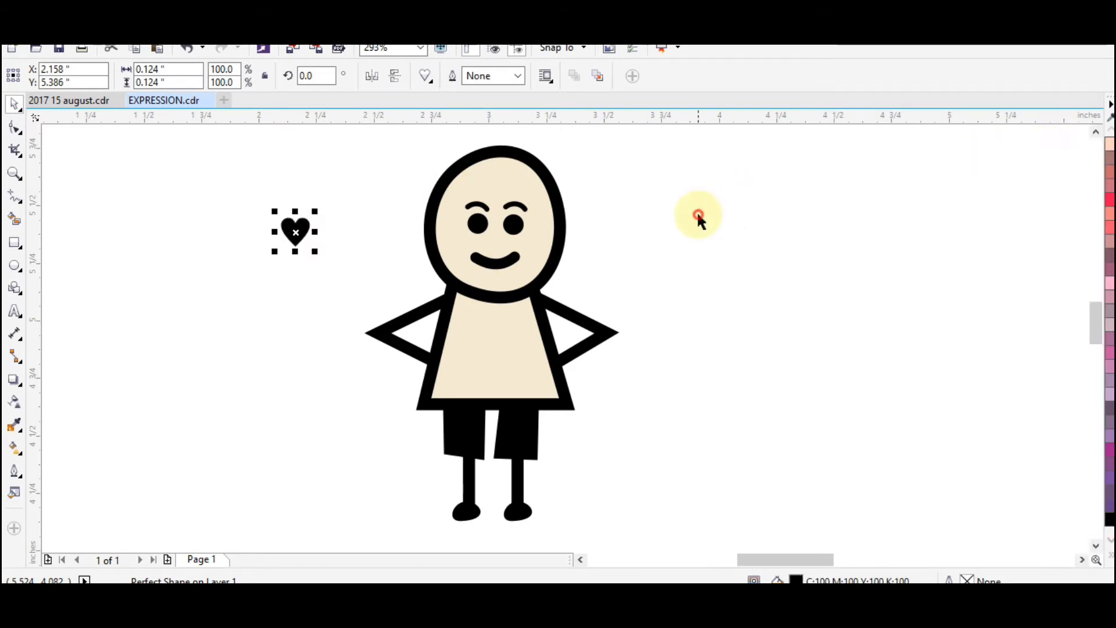
Replace the second-row figure's round eyes with two copies of the heart, each about 0.089 inches wide
{"action": "key", "text": "F2"}
{"action": "left_click_drag", "start_coordinate": [274, 168], "coordinate": [632, 407]}
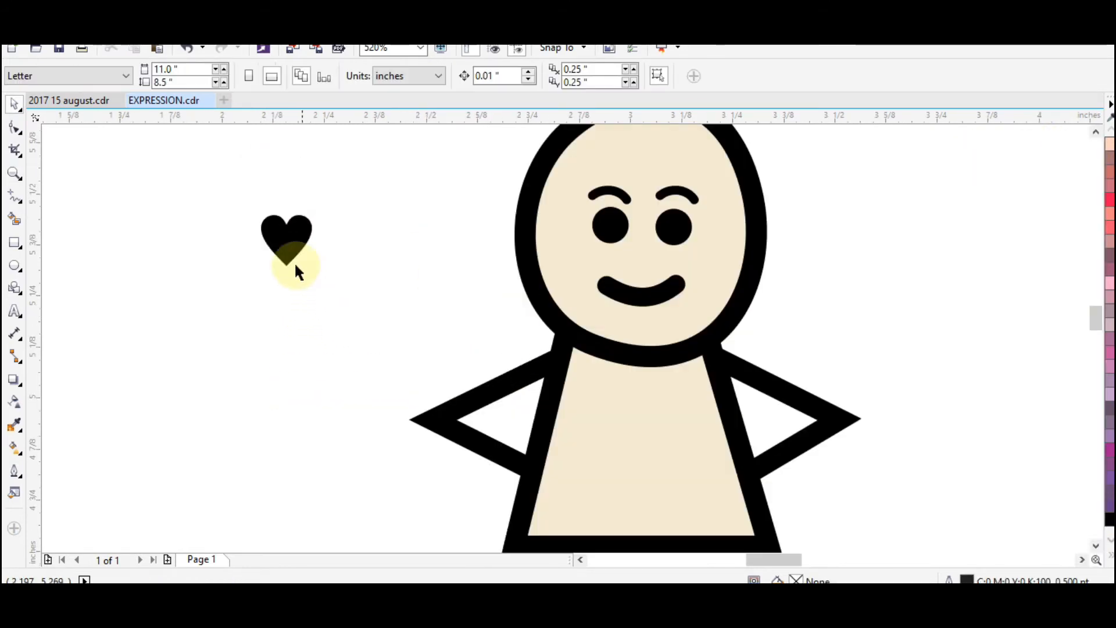
{"action": "left_click_drag", "start_coordinate": [294, 261], "coordinate": [611, 235]}
{"action": "key", "text": "Delete"}
{"action": "left_click", "coordinate": [672, 224]}
{"action": "key", "text": "Delete"}
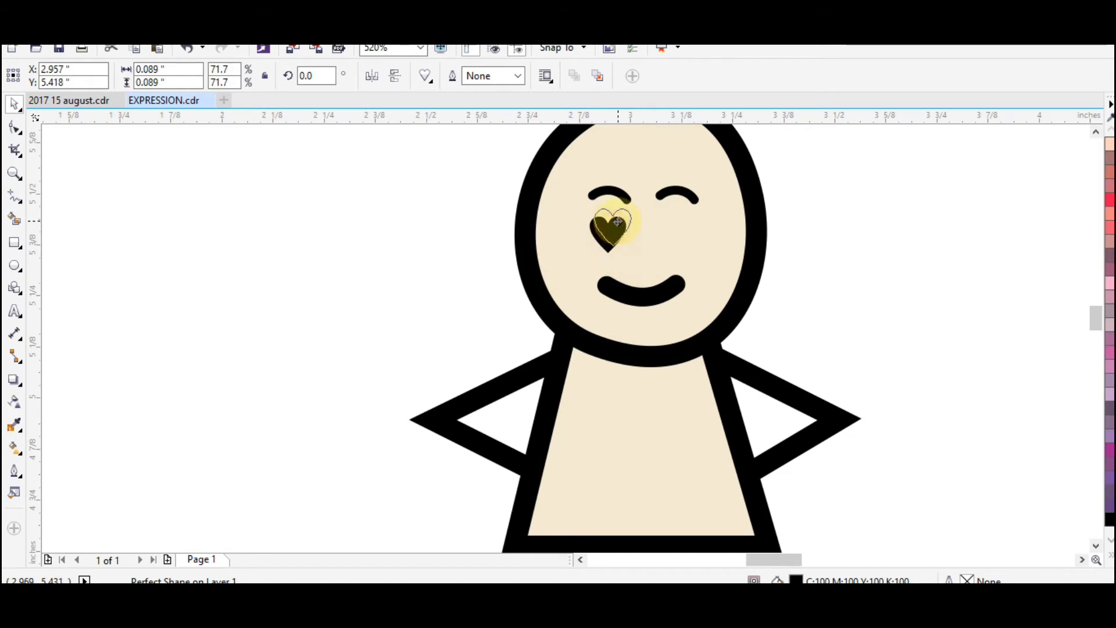
{"action": "left_click", "coordinate": [897, 282]}
Enlarge the two heart eyes to about 0.11 inches
{"action": "scroll", "coordinate": [715, 303], "scroll_direction": "down", "scroll_amount": 2}
{"action": "key", "text": "z"}
{"action": "key", "text": "F3"}
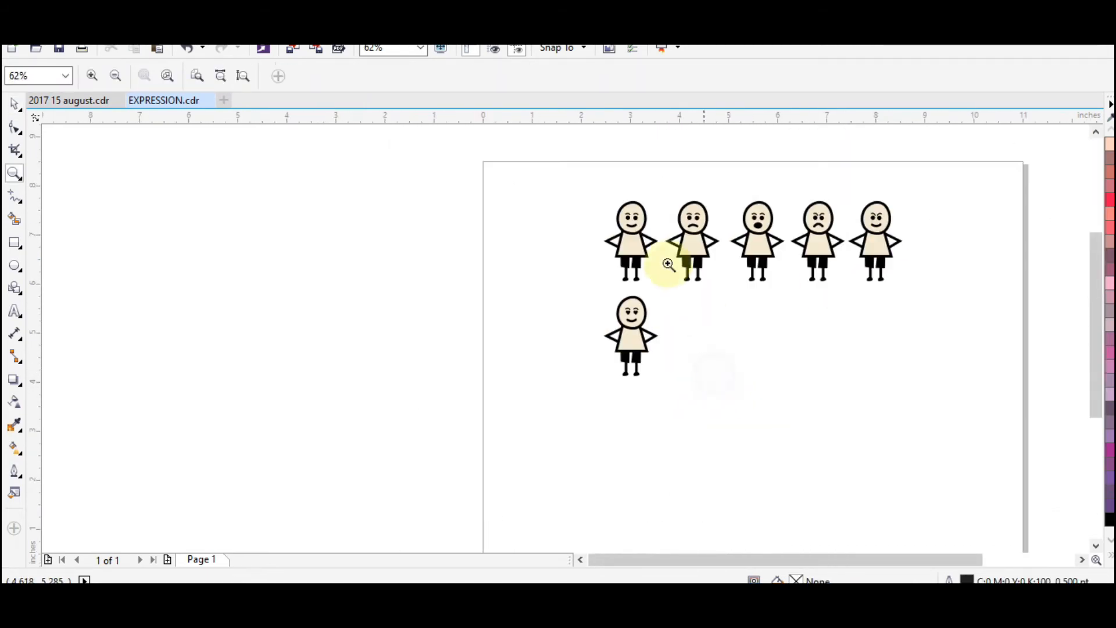
{"action": "left_click_drag", "start_coordinate": [561, 165], "coordinate": [914, 428]}
{"action": "left_click_drag", "start_coordinate": [311, 316], "coordinate": [503, 435]}
{"action": "key", "text": "space"}
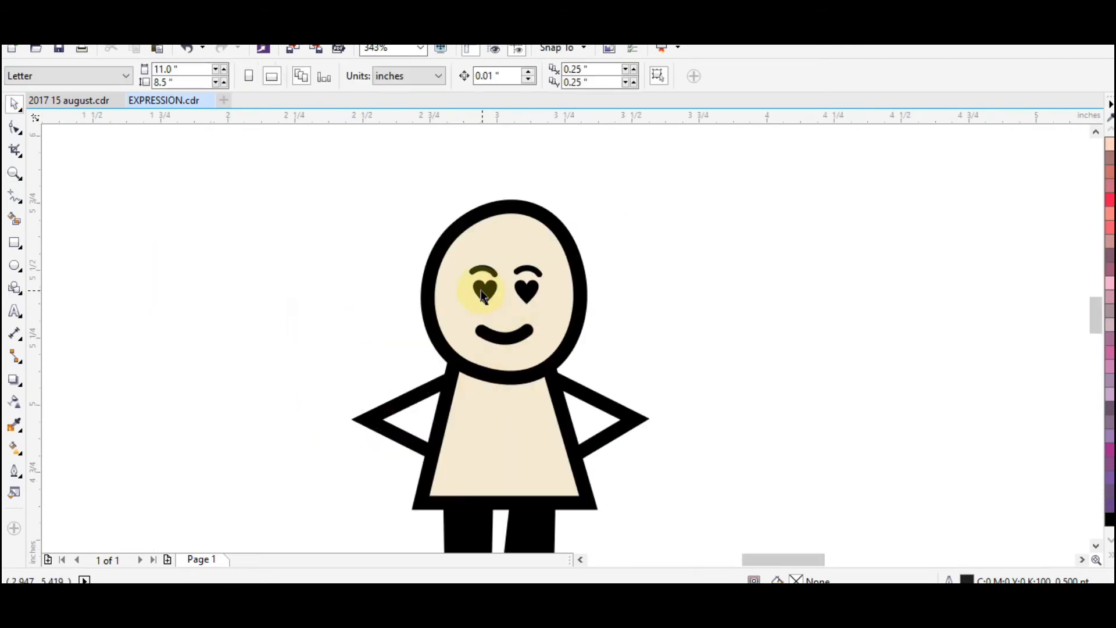
{"action": "left_click", "coordinate": [482, 296]}
{"action": "left_click_drag", "start_coordinate": [498, 305], "coordinate": [505, 313]}
{"action": "left_click", "coordinate": [535, 295]}
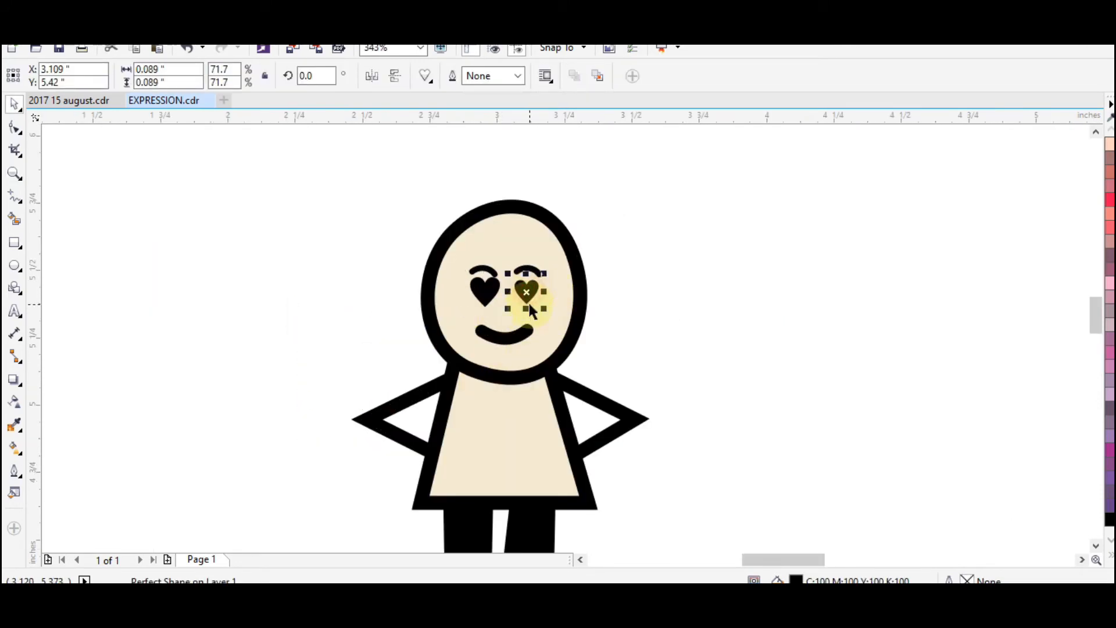
{"action": "key", "text": "ctrl+z"}
Select both heart eyes together and nudge them vertically into place beneath the eyebrows
{"action": "left_click", "coordinate": [487, 293], "text": "shift"}
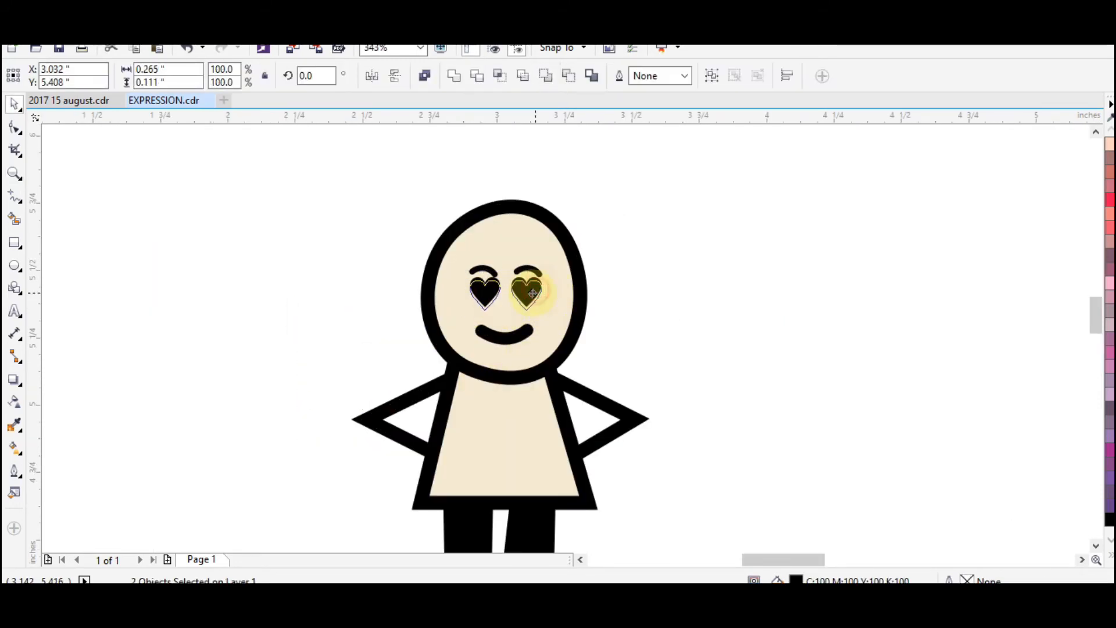
{"action": "left_click_drag", "start_coordinate": [533, 294], "coordinate": [533, 294]}
{"action": "left_click", "coordinate": [707, 284]}
Move all six figures down and slightly left on the page and save the document
{"action": "scroll", "coordinate": [629, 286], "scroll_direction": "down", "scroll_amount": 4}
{"action": "left_click_drag", "start_coordinate": [565, 172], "coordinate": [938, 420]}
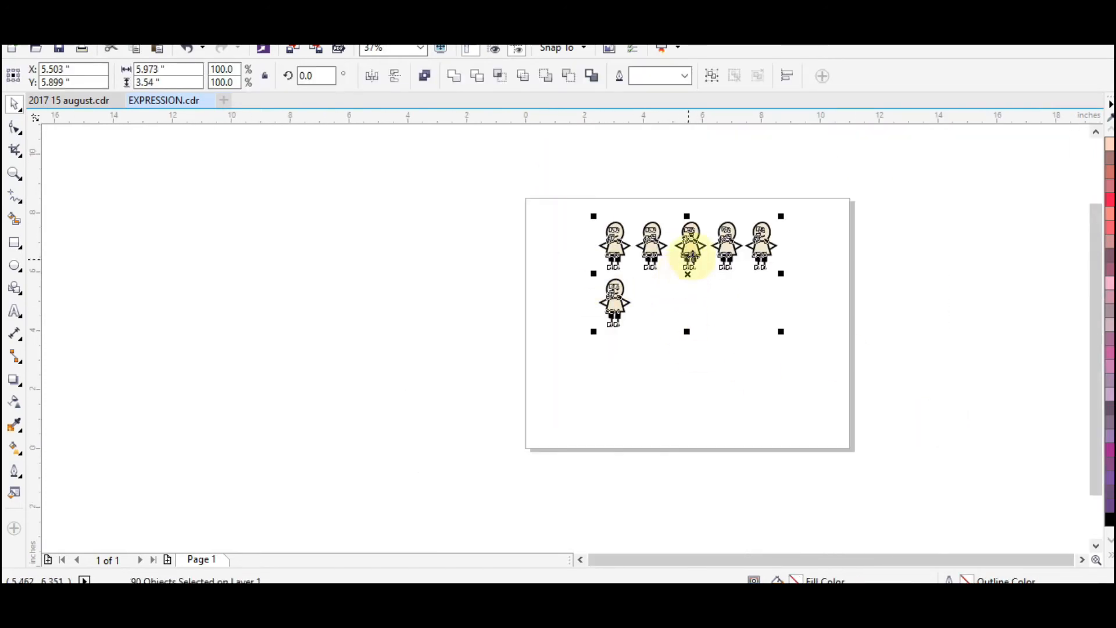
{"action": "left_click_drag", "start_coordinate": [688, 249], "coordinate": [680, 292]}
{"action": "scroll", "coordinate": [680, 291], "scroll_direction": "up", "scroll_amount": 4}
{"action": "left_click", "coordinate": [719, 415]}
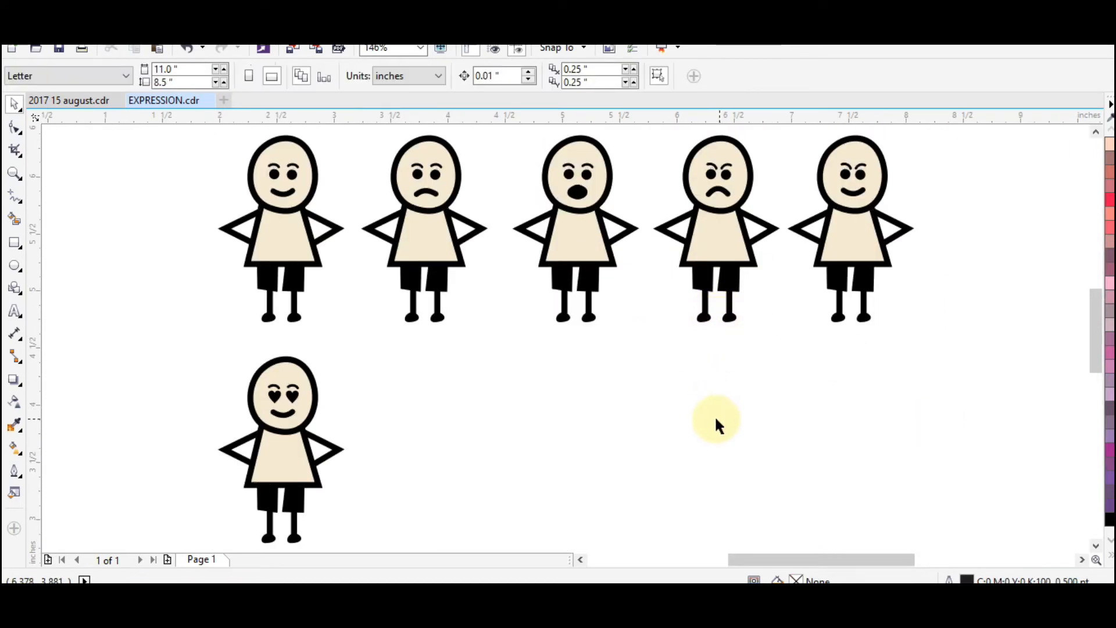
{"action": "key", "text": "ctrl+s"}
Duplicate the smiling first figure into the second row, to the right of the heart-eyed figure
{"action": "left_click_drag", "start_coordinate": [276, 220], "coordinate": [368, 350]}
{"action": "left_click_drag", "start_coordinate": [283, 209], "coordinate": [479, 426]}
{"action": "right_click", "coordinate": [479, 426]}
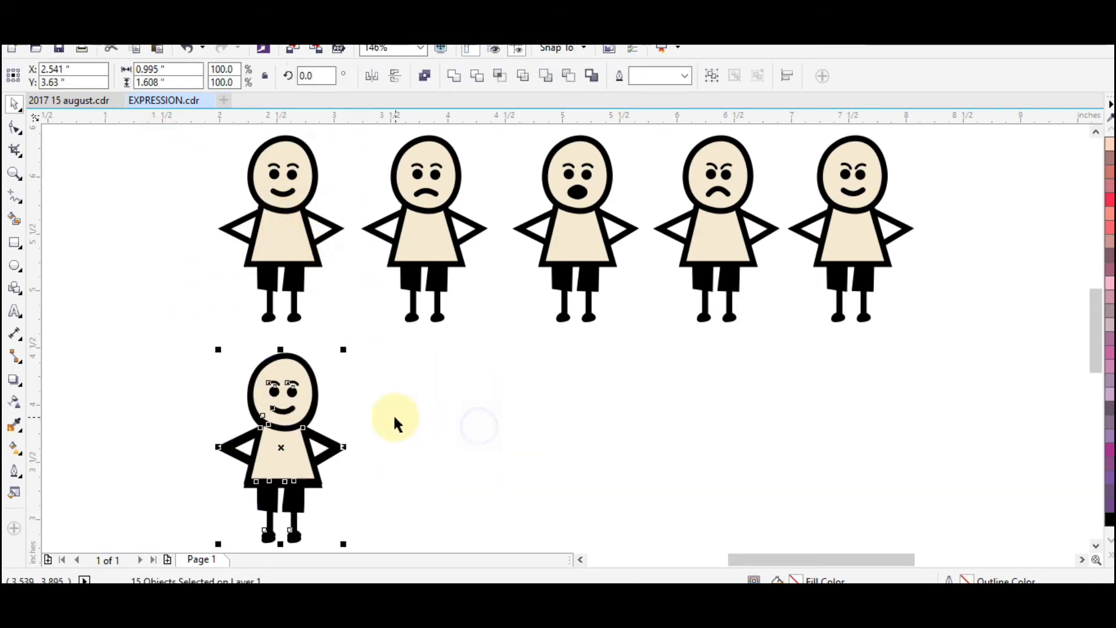
{"action": "left_click_drag", "start_coordinate": [302, 406], "coordinate": [447, 404]}
{"action": "left_click", "coordinate": [568, 399]}
Draw a closed freehand tongue about 0.066 by 0.063 inches below the left end of the new figure's smile
{"action": "key", "text": "F2"}
{"action": "left_click_drag", "start_coordinate": [221, 309], "coordinate": [608, 558]}
{"action": "key", "text": "F2"}
{"action": "left_click_drag", "start_coordinate": [523, 220], "coordinate": [689, 391]}
{"action": "key", "text": "F5"}
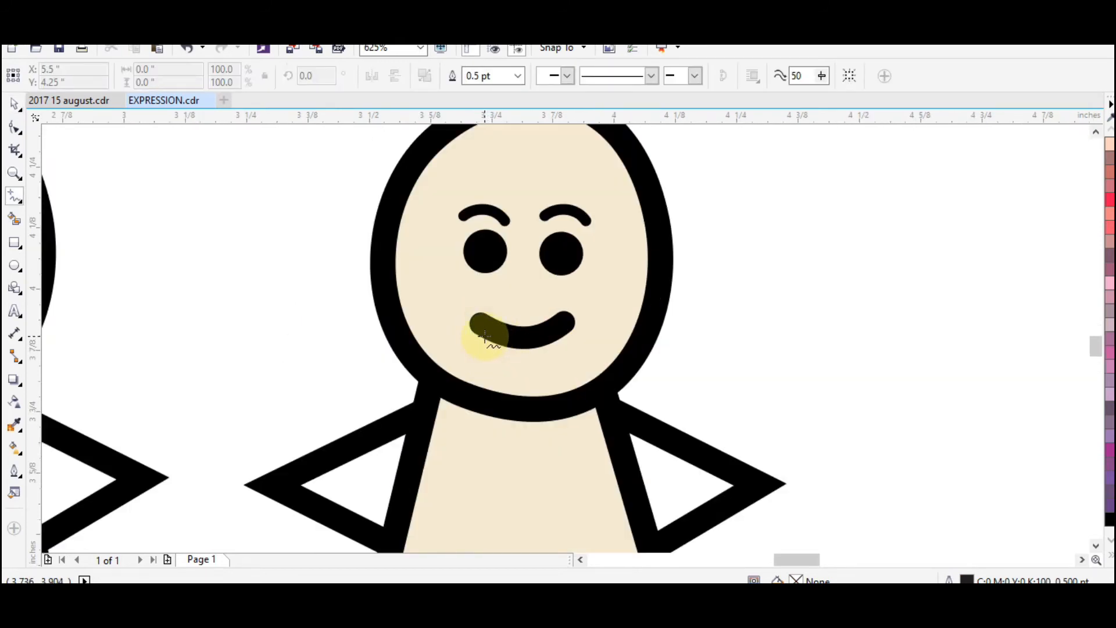
{"action": "mouse_move", "coordinate": [483, 337]}
{"action": "left_mouse_down"}
{"action": "mouse_move", "coordinate": [501, 365]}
{"action": "mouse_move", "coordinate": [492, 340]}
{"action": "left_mouse_up"}
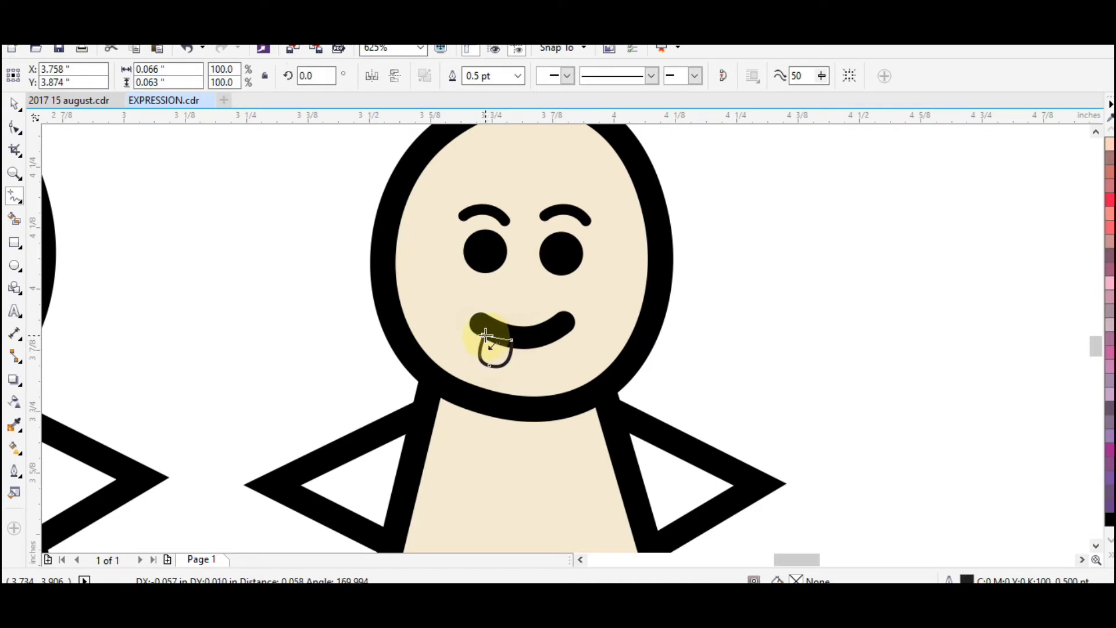
{"action": "key", "text": "space"}
Fill the tongue shape with black and remove its outline
{"action": "left_click", "coordinate": [1107, 519]}
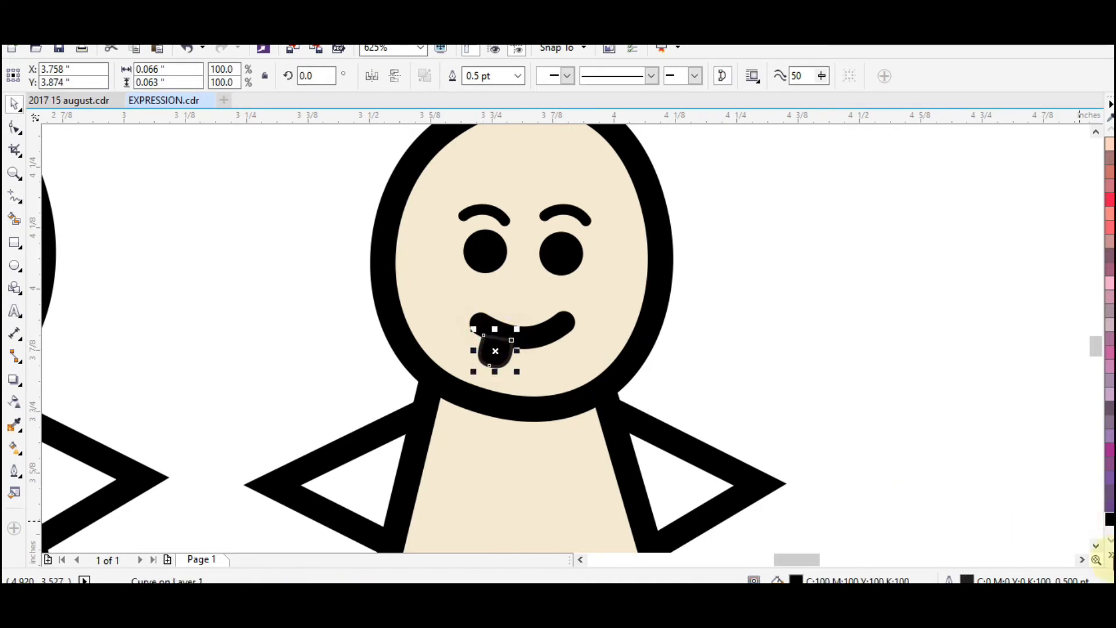
{"action": "left_click", "coordinate": [1094, 117]}
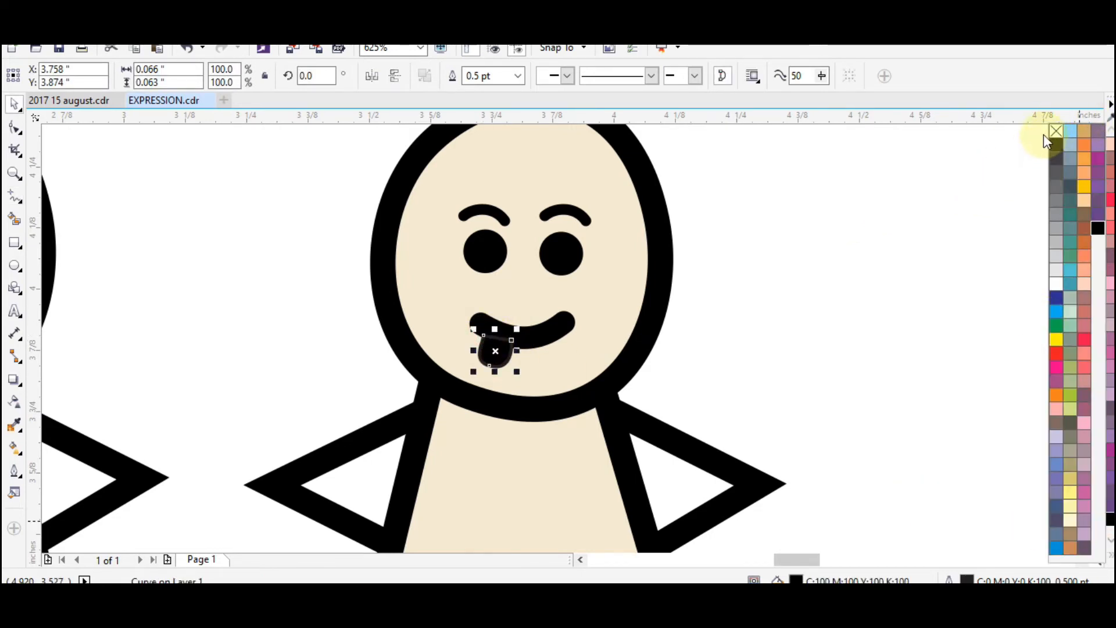
{"action": "left_click", "coordinate": [839, 348]}
{"action": "key", "text": "z"}
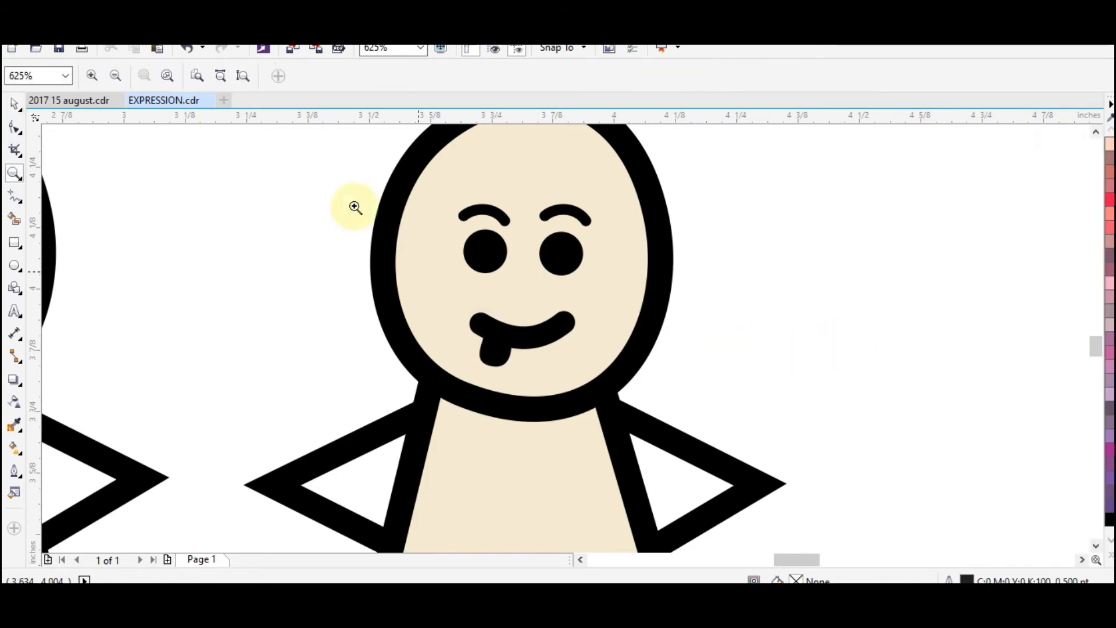
Reshape the upper part of the figure's black tongue and tilt it to about 353 degrees, roughly 0.074 by 0.08 inches in size
{"action": "left_click", "coordinate": [375, 224]}
{"action": "key", "text": "space"}
{"action": "left_click", "coordinate": [493, 343]}
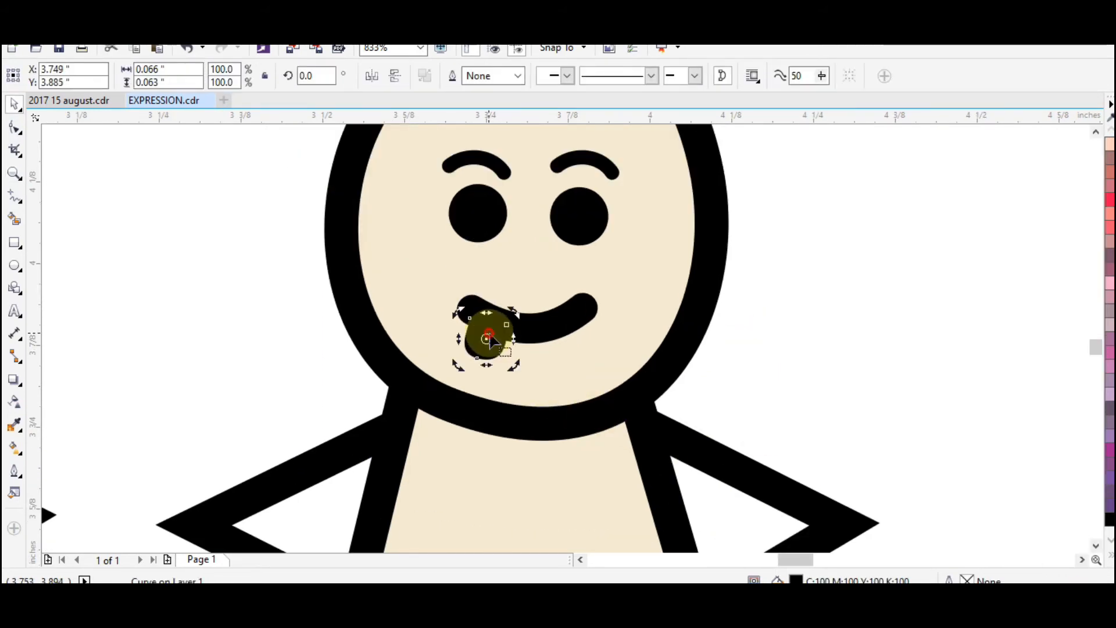
{"action": "key", "text": "F10"}
{"action": "mouse_move", "coordinate": [506, 323]}
{"action": "left_mouse_down"}
{"action": "mouse_move", "coordinate": [520, 333]}
{"action": "mouse_move", "coordinate": [510, 313]}
{"action": "left_mouse_up"}
{"action": "key", "text": "space"}
{"action": "left_click", "coordinate": [494, 328]}
{"action": "left_click_drag", "start_coordinate": [514, 368], "coordinate": [487, 352]}
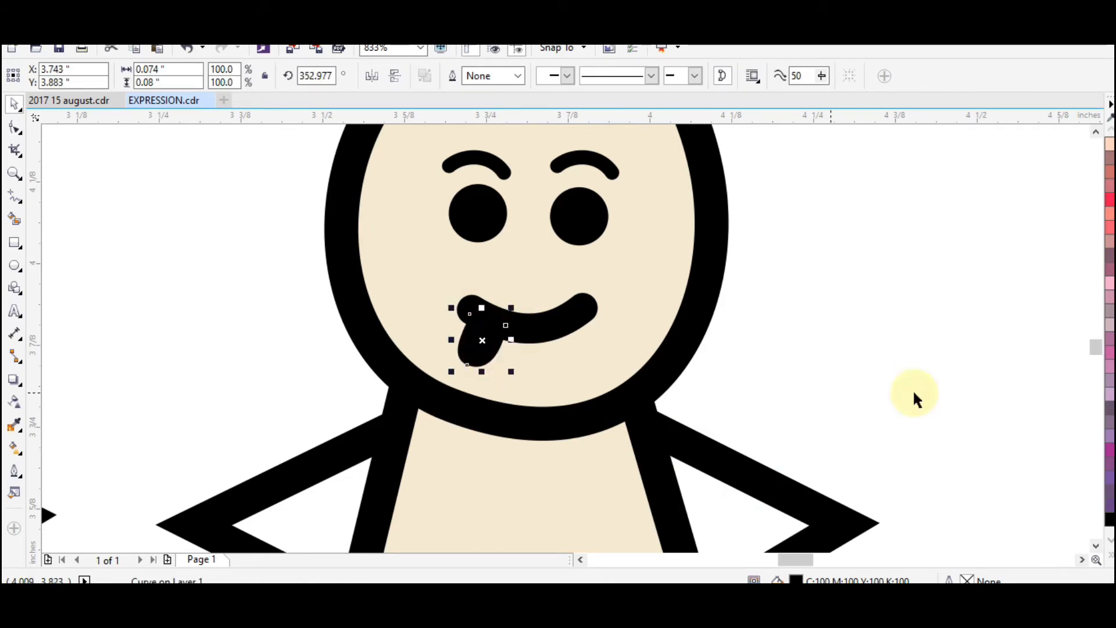
{"action": "left_click", "coordinate": [914, 394]}
Nudge the tongue slightly to the right beneath the smile
{"action": "scroll", "coordinate": [678, 359], "scroll_direction": "down", "scroll_amount": 2}
{"action": "key", "text": "z"}
{"action": "left_click_drag", "start_coordinate": [426, 207], "coordinate": [883, 493]}
{"action": "left_click", "coordinate": [556, 312]}
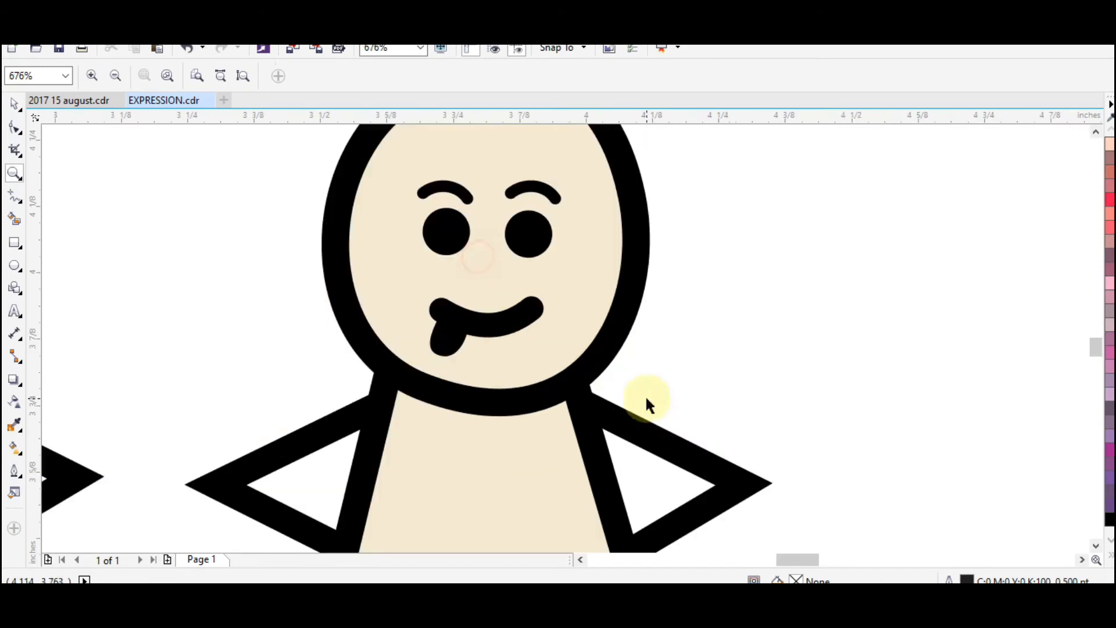
{"action": "key", "text": "space"}
{"action": "left_click", "coordinate": [444, 333]}
{"action": "left_click", "coordinate": [897, 401]}
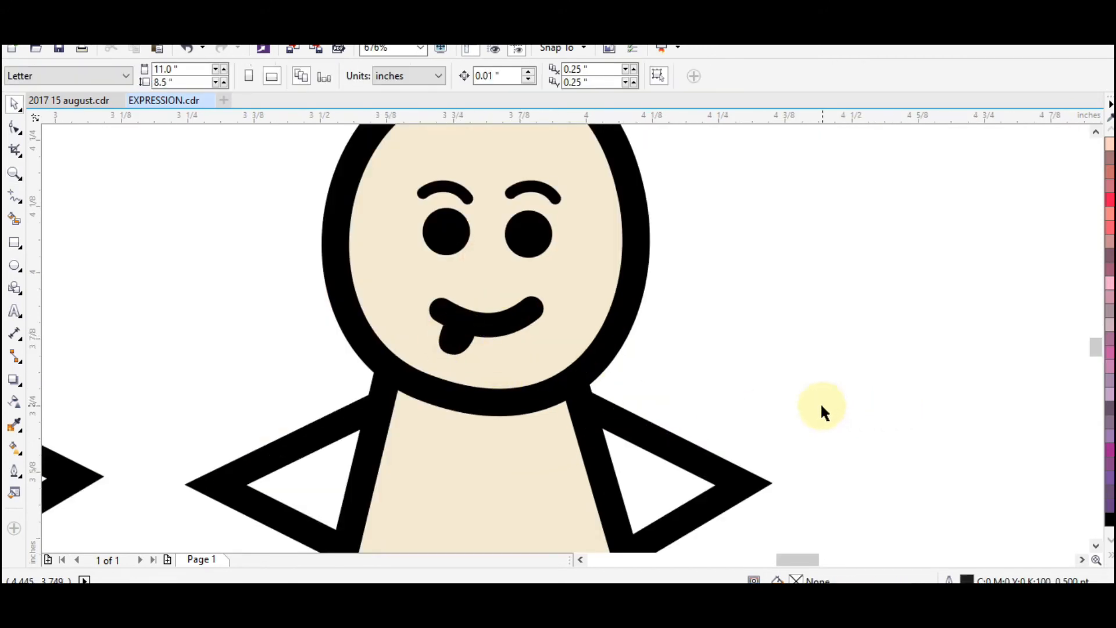
Lengthen the tongue slightly by moving its bottom node downward
{"action": "scroll", "coordinate": [805, 400], "scroll_direction": "down", "scroll_amount": 2}
{"action": "scroll", "coordinate": [761, 349], "scroll_direction": "up", "scroll_amount": 4}
{"action": "left_click", "coordinate": [520, 307]}
{"action": "key", "text": "F10"}
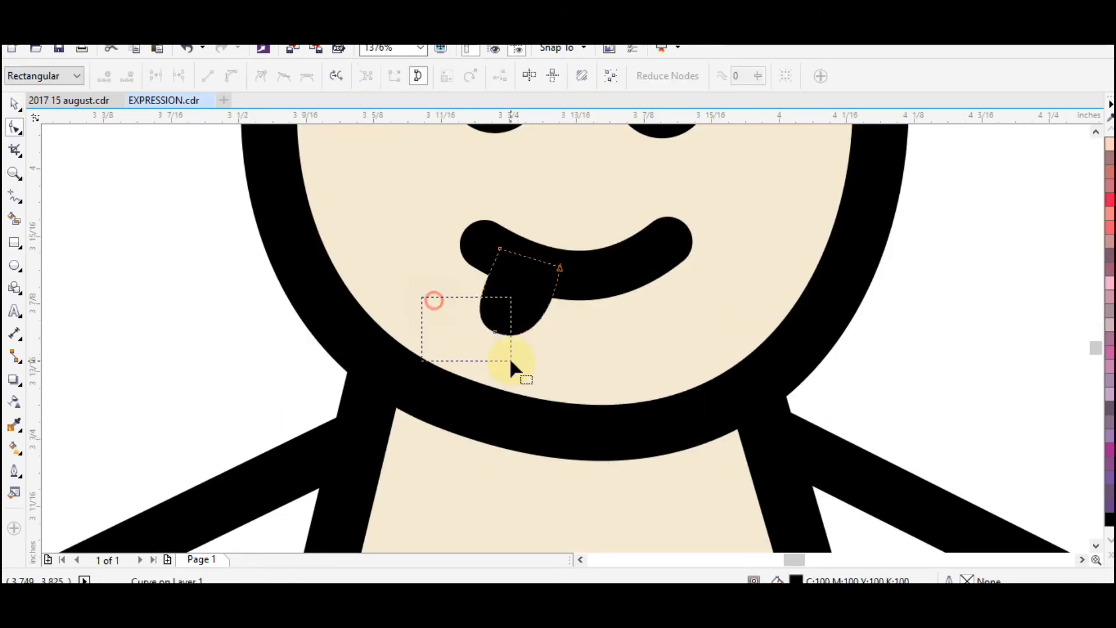
{"action": "left_click", "coordinate": [494, 333]}
{"action": "left_click_drag", "start_coordinate": [493, 332], "coordinate": [492, 344]}
{"action": "scroll", "coordinate": [498, 348], "scroll_direction": "down", "scroll_amount": 2}
{"action": "key", "text": "space"}
{"action": "left_click", "coordinate": [787, 384]}
Duplicate the tongue-out figure into the third place of the second row, directly to its right
{"action": "scroll", "coordinate": [669, 356], "scroll_direction": "down", "scroll_amount": 2}
{"action": "key", "text": "z"}
{"action": "left_click_drag", "start_coordinate": [478, 167], "coordinate": [907, 436]}
{"action": "left_click_drag", "start_coordinate": [281, 174], "coordinate": [835, 506]}
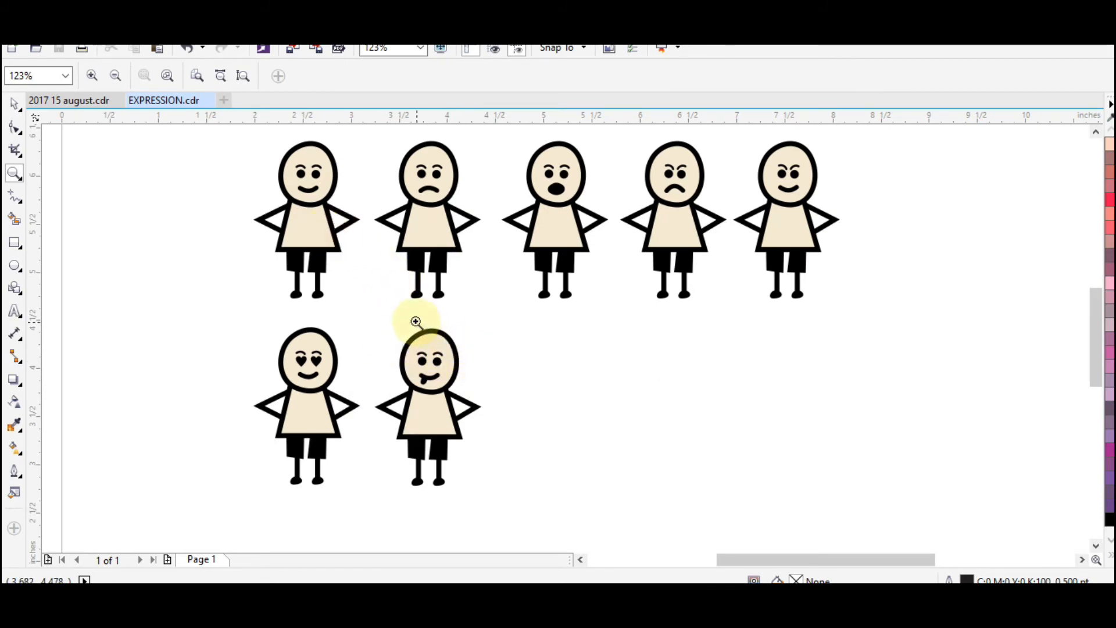
{"action": "key", "text": "space"}
{"action": "left_click_drag", "start_coordinate": [361, 310], "coordinate": [588, 532]}
{"action": "left_click_drag", "start_coordinate": [431, 376], "coordinate": [561, 376]}
{"action": "right_click", "coordinate": [561, 376]}
{"action": "left_click", "coordinate": [675, 393]}
Delete the tongue and both round eyes from the third figure in the second row
{"action": "key", "text": "z"}
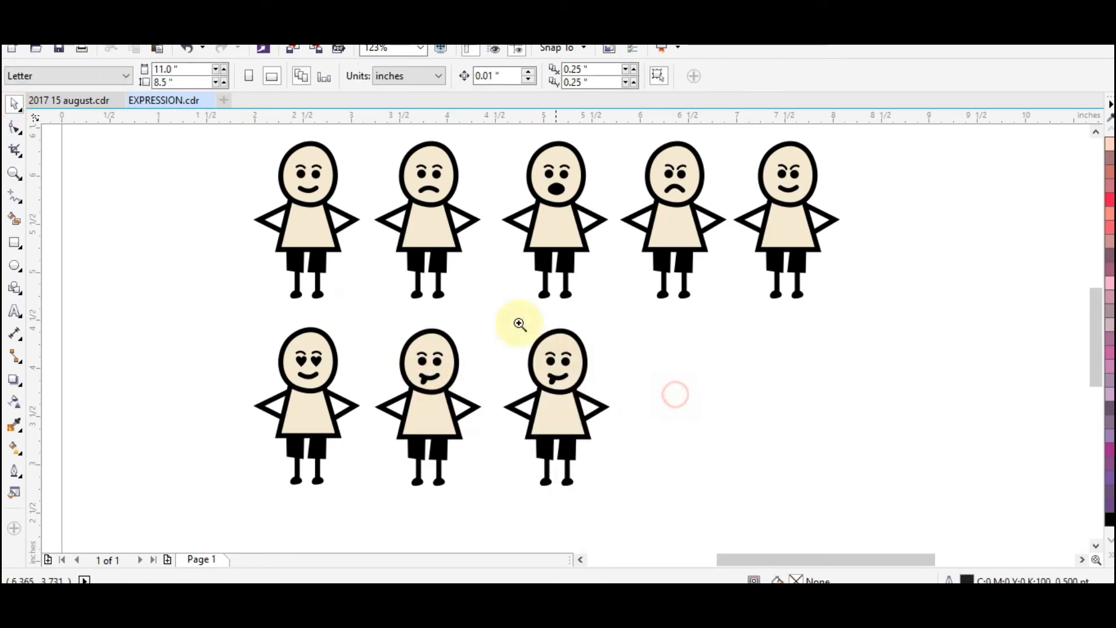
{"action": "left_click_drag", "start_coordinate": [470, 313], "coordinate": [635, 448]}
{"action": "key", "text": "space"}
{"action": "left_click", "coordinate": [562, 336]}
{"action": "key", "text": "Delete"}
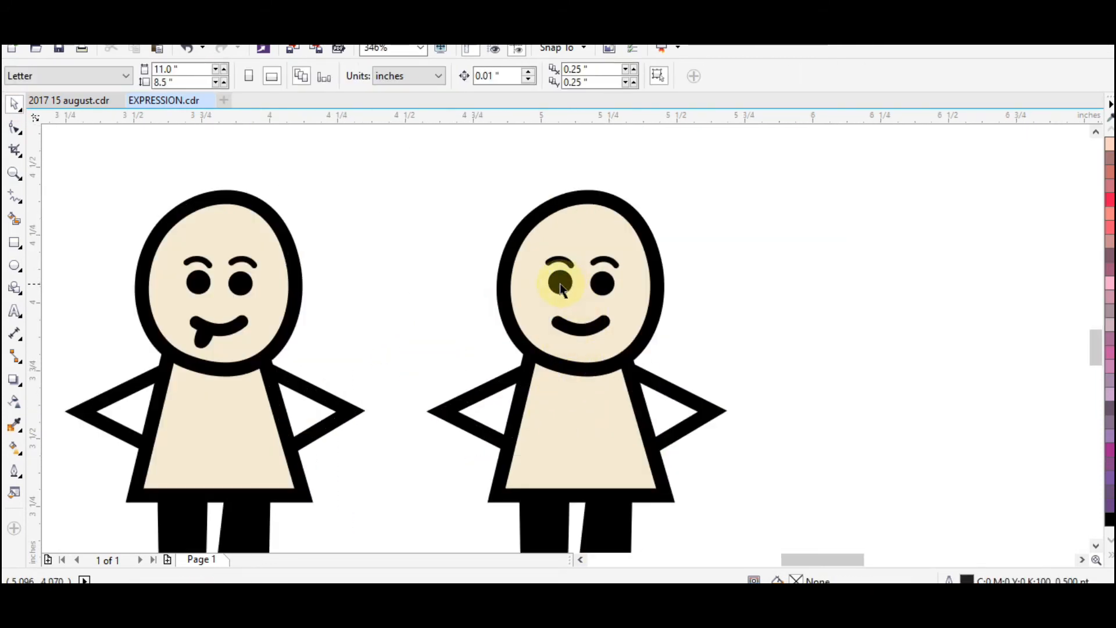
{"action": "left_click", "coordinate": [560, 282]}
{"action": "key", "text": "Delete"}
{"action": "left_click", "coordinate": [600, 283]}
{"action": "key", "text": "Delete"}
Create a vertically mirrored copy of both eyebrows just below them as closed eyes
{"action": "key", "text": "z"}
{"action": "left_click_drag", "start_coordinate": [443, 210], "coordinate": [769, 430]}
{"action": "key", "text": "space"}
{"action": "left_click", "coordinate": [504, 235]}
{"action": "left_click", "coordinate": [555, 228], "text": "shift"}
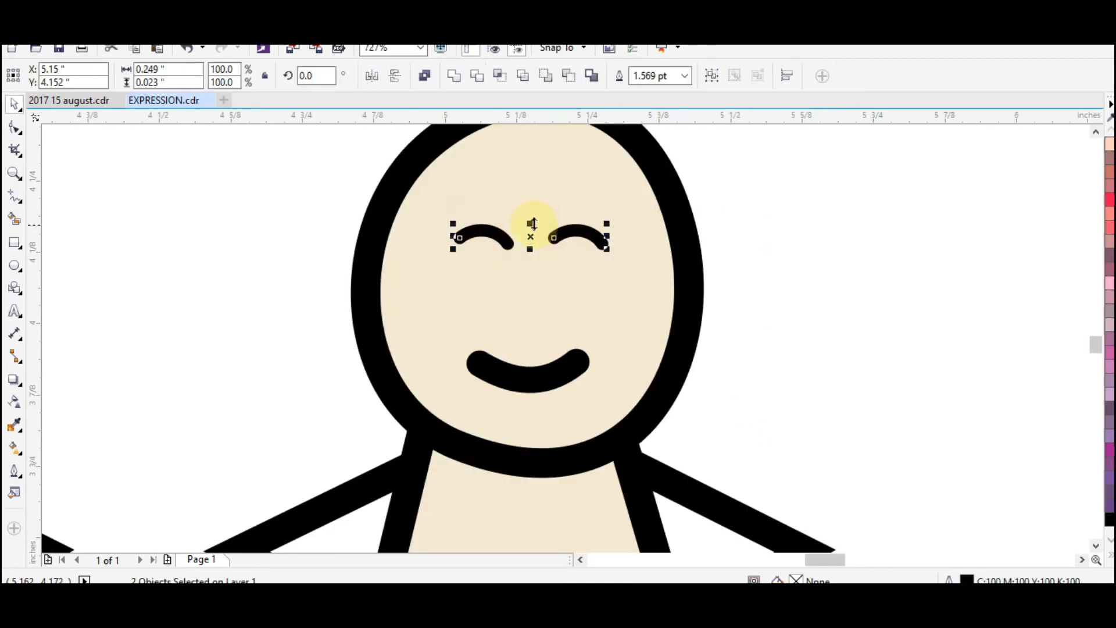
{"action": "left_click_drag", "start_coordinate": [533, 224], "coordinate": [529, 268]}
{"action": "right_click", "coordinate": [529, 268]}
{"action": "key", "text": "ctrl+z"}
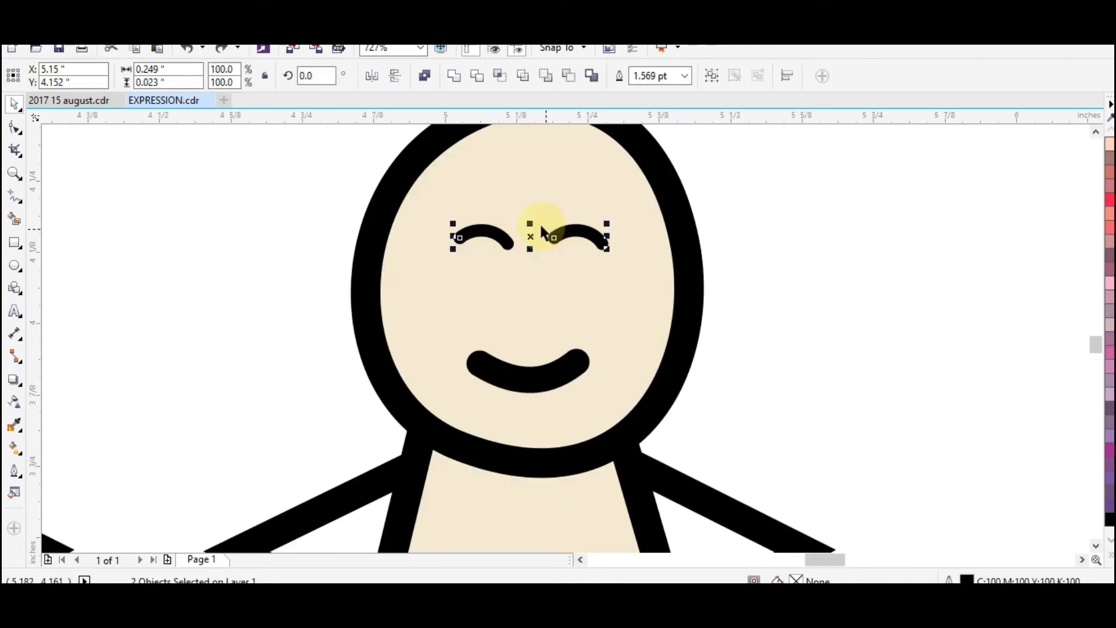
{"action": "left_click_drag", "start_coordinate": [530, 224], "coordinate": [585, 284]}
{"action": "right_click", "coordinate": [535, 251]}
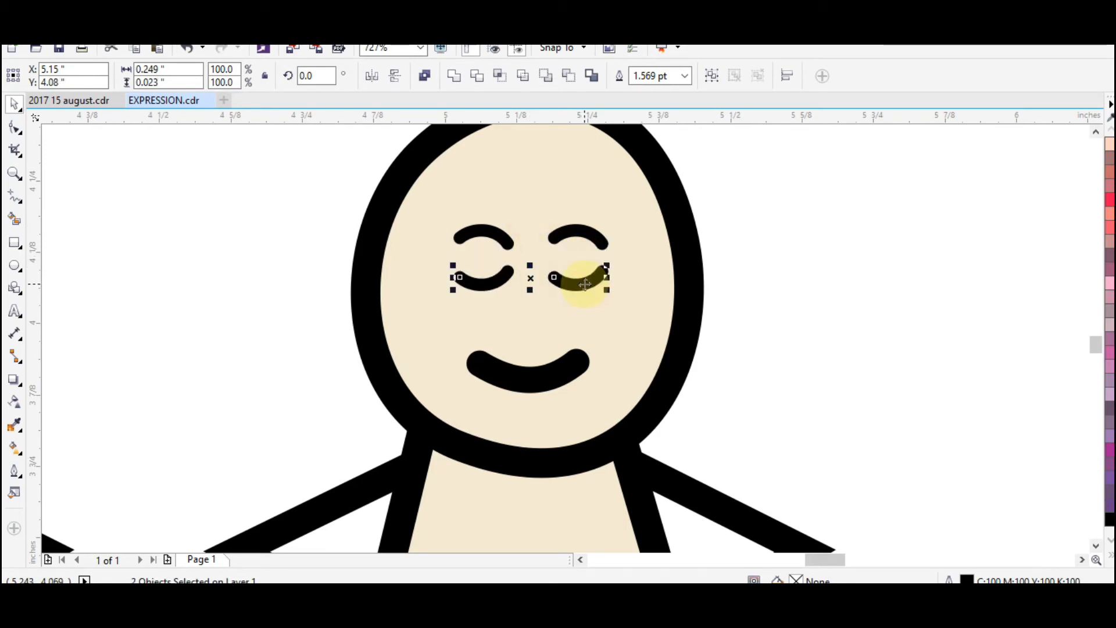
Set the outline width of the two closed-eye curves to 2.5 points
{"action": "key", "text": "F12"}
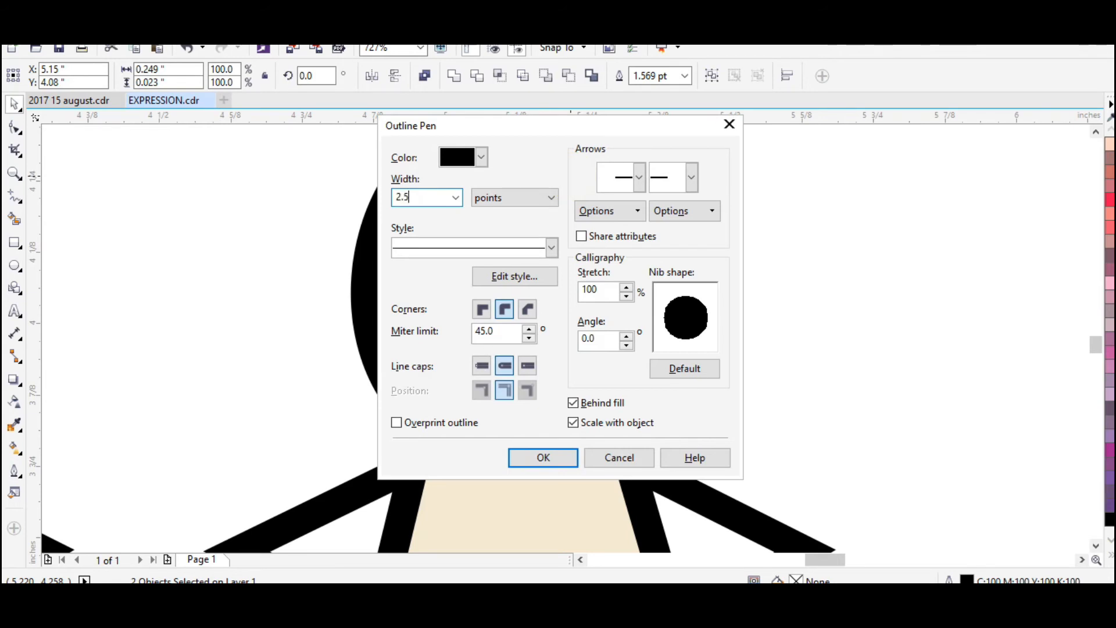
{"action": "key", "text": "Return"}
{"action": "left_click", "coordinate": [789, 329]}
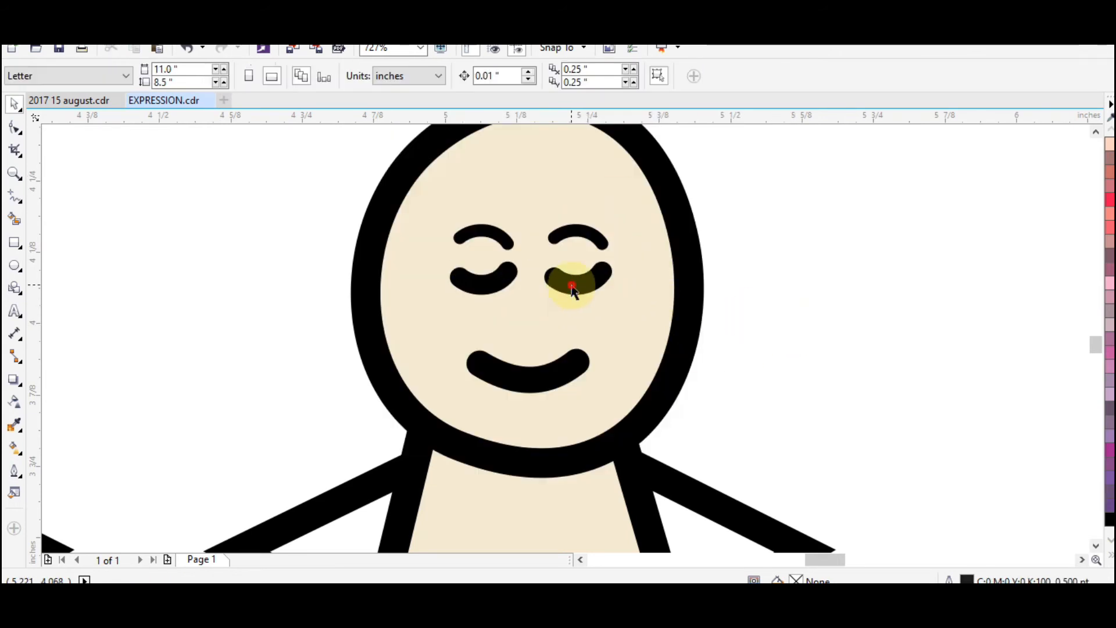
Scale each closed-eye curve down about its own centre so the pair spans about 0.228 inches
{"action": "left_click", "coordinate": [575, 282]}
{"action": "left_click", "coordinate": [607, 293]}
{"action": "left_click", "coordinate": [484, 284]}
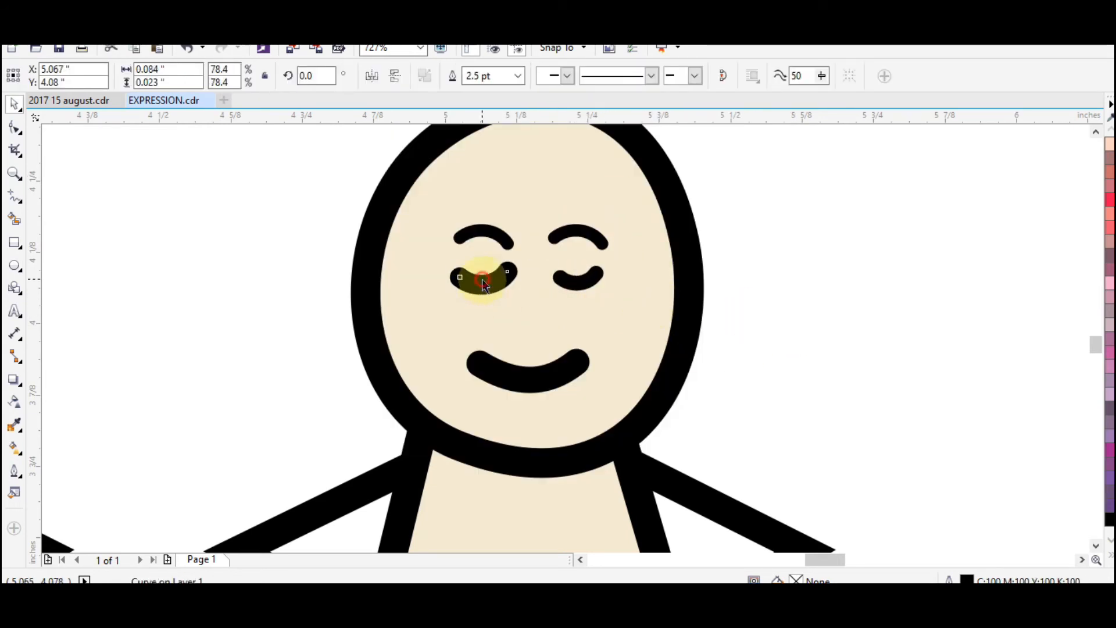
{"action": "left_click_drag", "start_coordinate": [512, 289], "coordinate": [507, 287]}
{"action": "left_click", "coordinate": [581, 276], "text": "shift"}
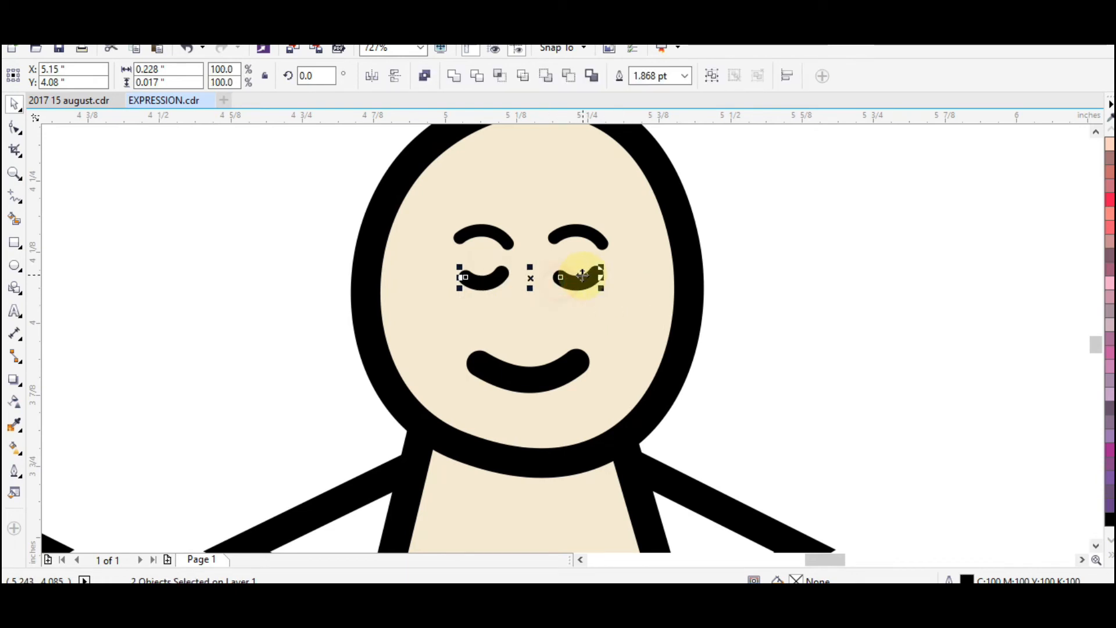
{"action": "key", "text": "Escape"}
Review the expressions of all the figures in both rows on the page
{"action": "scroll", "coordinate": [640, 293], "scroll_direction": "down", "scroll_amount": 4}
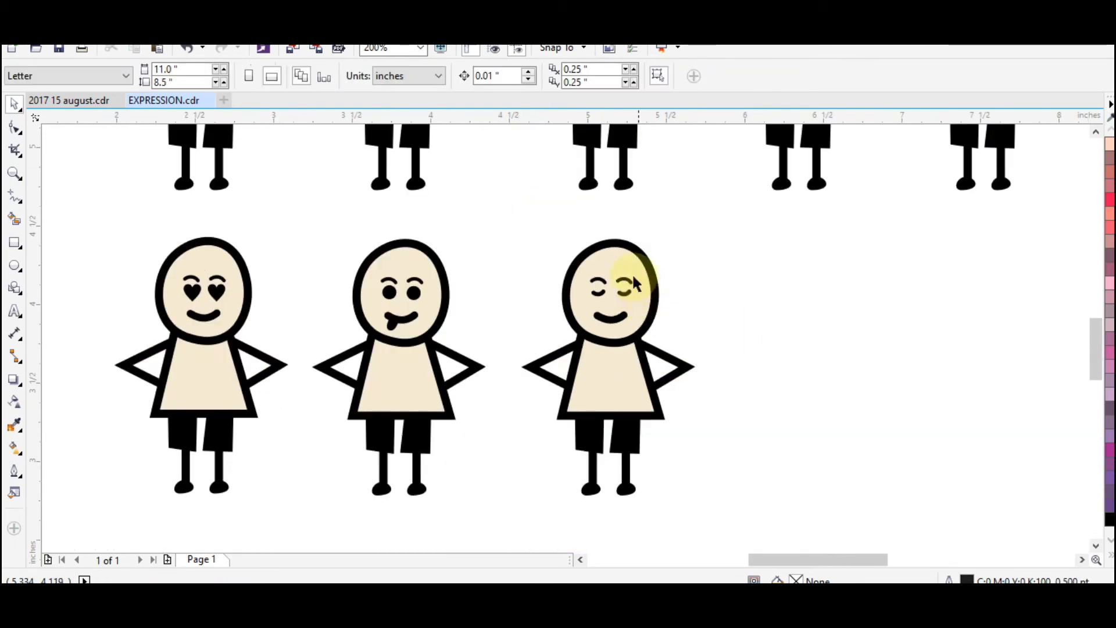
{"action": "scroll", "coordinate": [705, 327], "scroll_direction": "down", "scroll_amount": 2}
{"action": "key", "text": "z"}
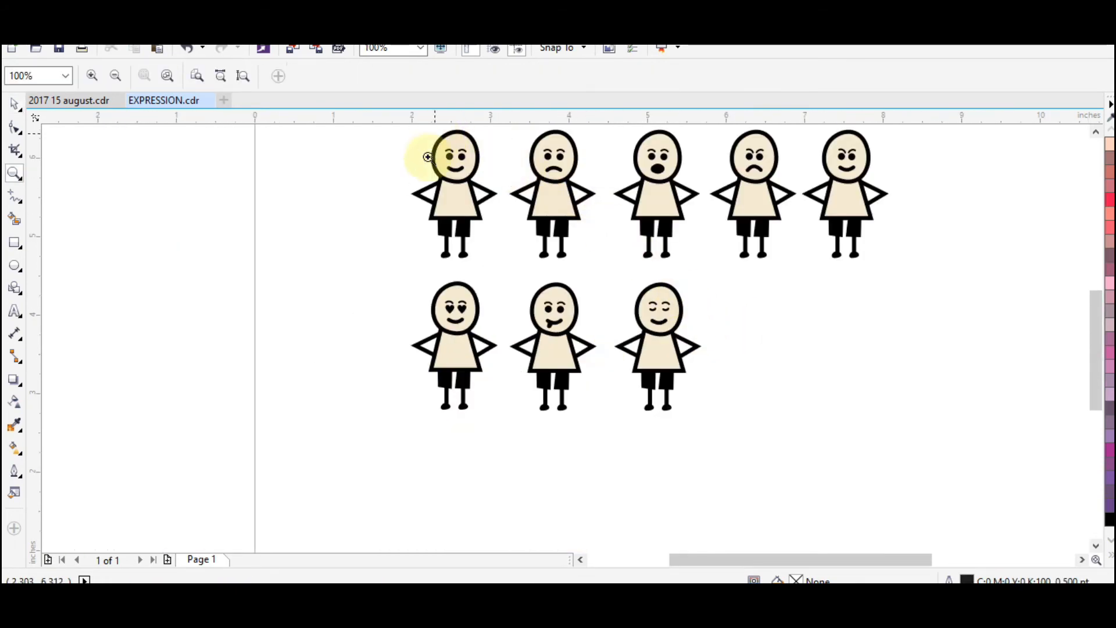
{"action": "left_click_drag", "start_coordinate": [383, 417], "coordinate": [1053, 66]}
{"action": "scroll", "coordinate": [767, 279], "scroll_direction": "down", "scroll_amount": 3}
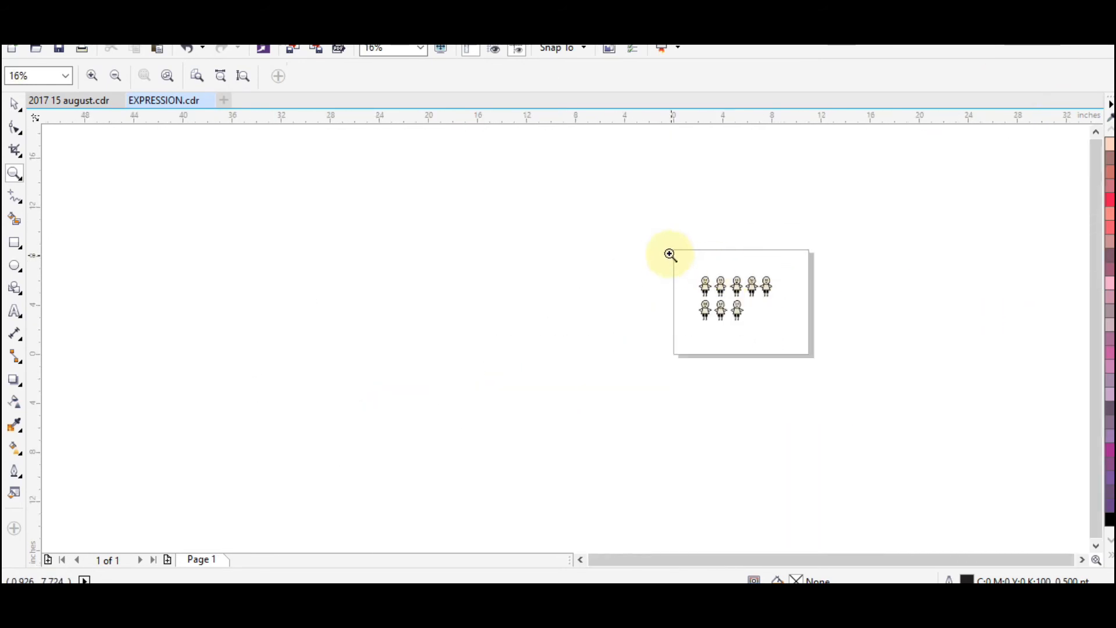
{"action": "left_click_drag", "start_coordinate": [669, 254], "coordinate": [861, 367]}
{"action": "left_click_drag", "start_coordinate": [304, 149], "coordinate": [765, 423]}
{"action": "left_click_drag", "start_coordinate": [137, 177], "coordinate": [866, 506]}
{"action": "key", "text": "space"}
{"action": "left_click", "coordinate": [766, 482]}
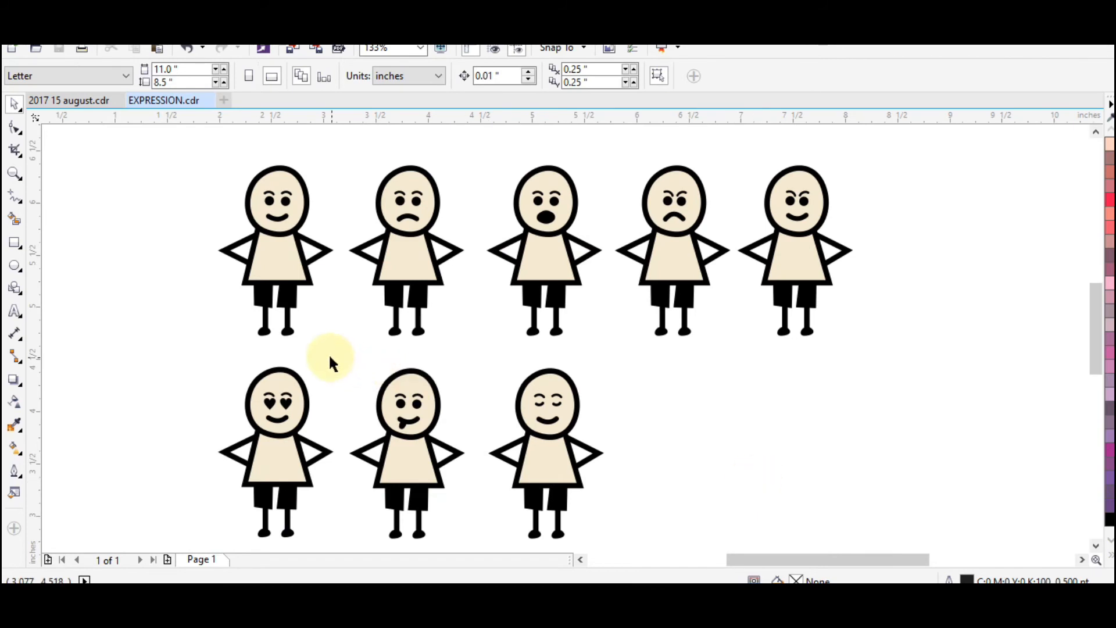
Duplicate the tongue-out figure into the fourth place of the second row, beside the closed-eye figure
{"action": "mouse_move", "coordinate": [332, 354]}
{"action": "left_mouse_down"}
{"action": "mouse_move", "coordinate": [428, 461]}
{"action": "mouse_move", "coordinate": [473, 554]}
{"action": "left_mouse_up"}
{"action": "left_click_drag", "start_coordinate": [393, 417], "coordinate": [656, 418]}
{"action": "key", "text": "z"}
{"action": "left_click_drag", "start_coordinate": [582, 338], "coordinate": [759, 455]}
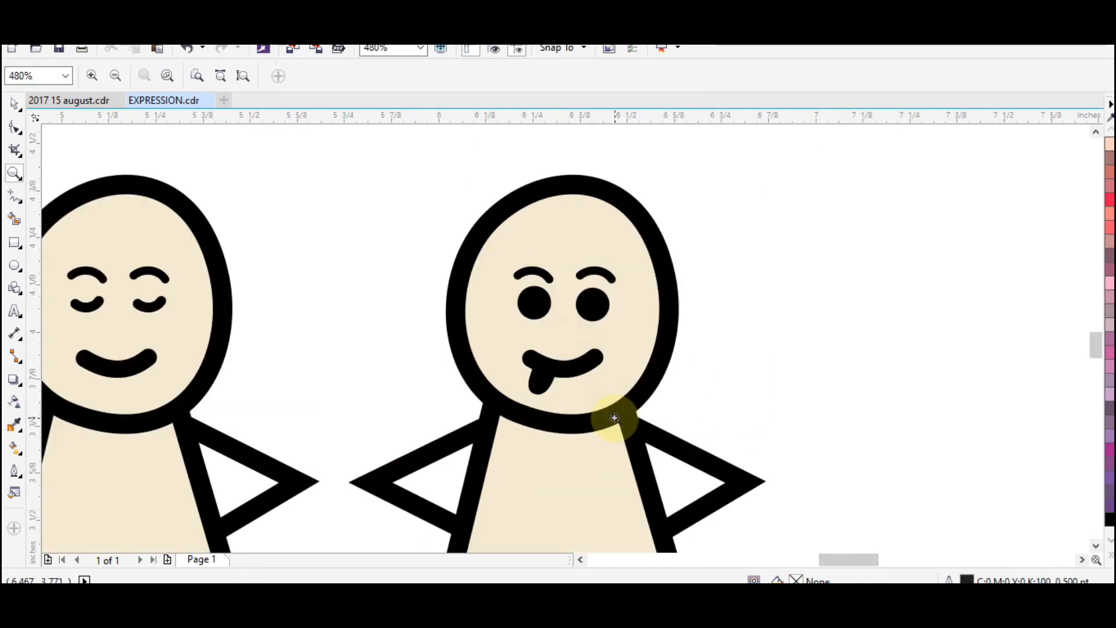
Delete the tongue and the right-hand eye from the fourth figure in the second row
{"action": "key", "text": "space"}
{"action": "left_click", "coordinate": [546, 383]}
{"action": "key", "text": "Delete"}
{"action": "left_click", "coordinate": [592, 313]}
{"action": "key", "text": "Delete"}
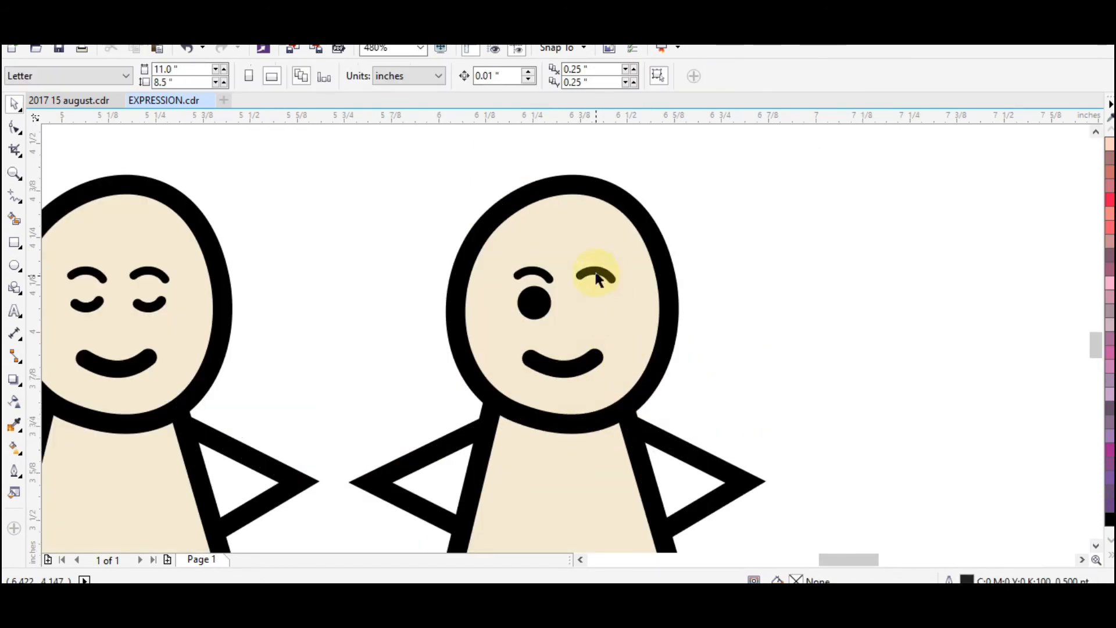
Copy the right-hand eyebrow into the missing eye's place, flip it vertically and tilt it to about 191.6 degrees
{"action": "left_click", "coordinate": [596, 273]}
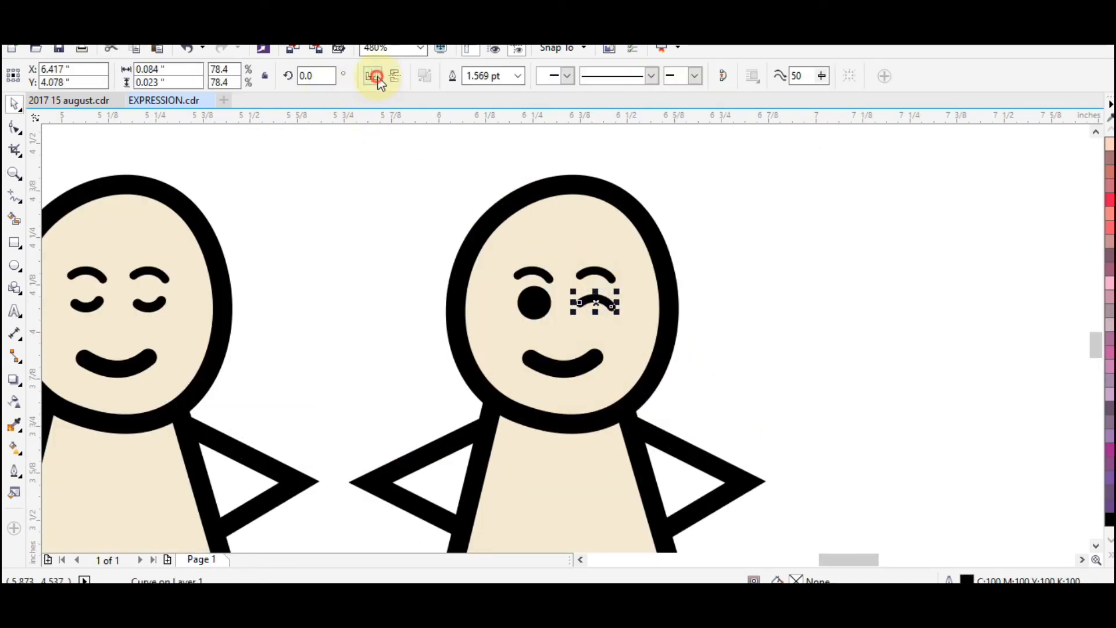
{"action": "left_click", "coordinate": [786, 327]}
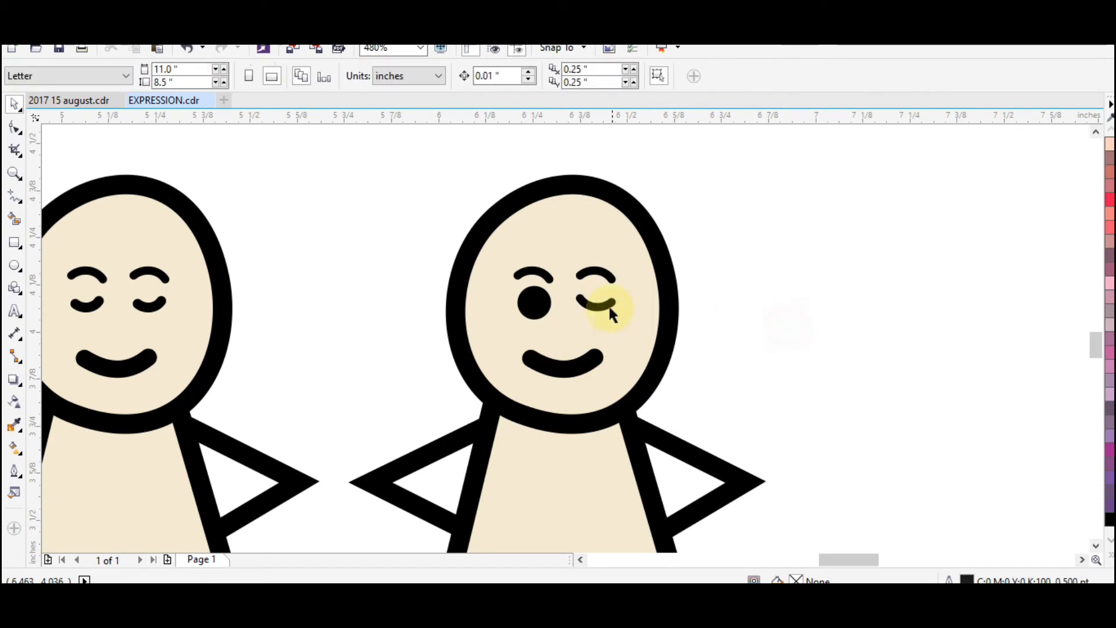
{"action": "left_click", "coordinate": [606, 301]}
{"action": "left_click_drag", "start_coordinate": [618, 313], "coordinate": [620, 305]}
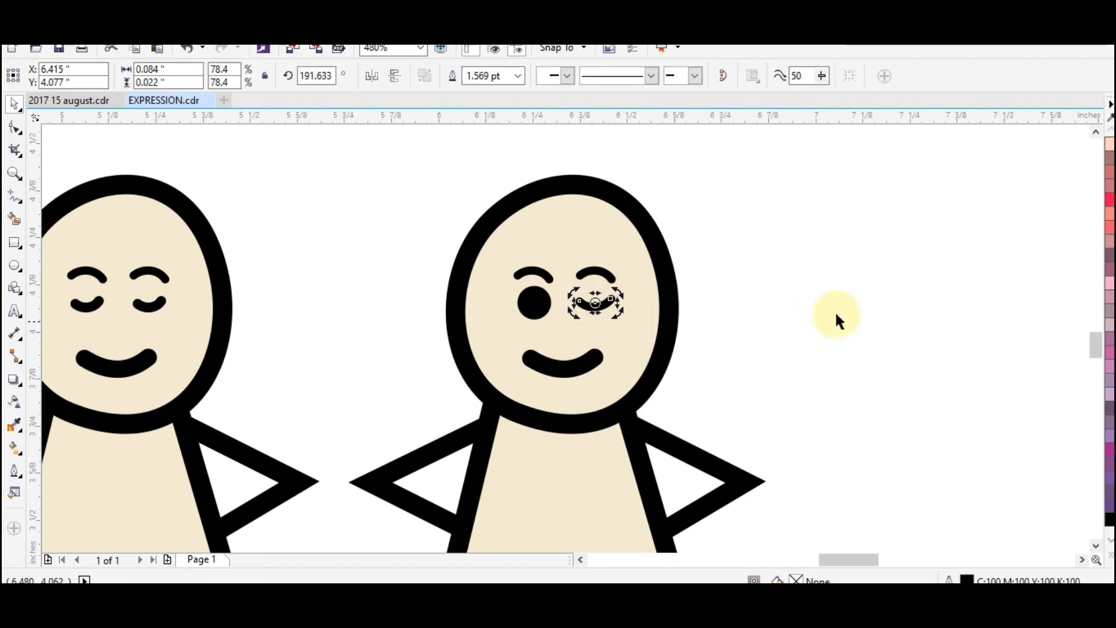
{"action": "left_click", "coordinate": [835, 311]}
Flatten the winking eye's curve to a height of about 0.01 inches by reshaping it
{"action": "left_click", "coordinate": [603, 313]}
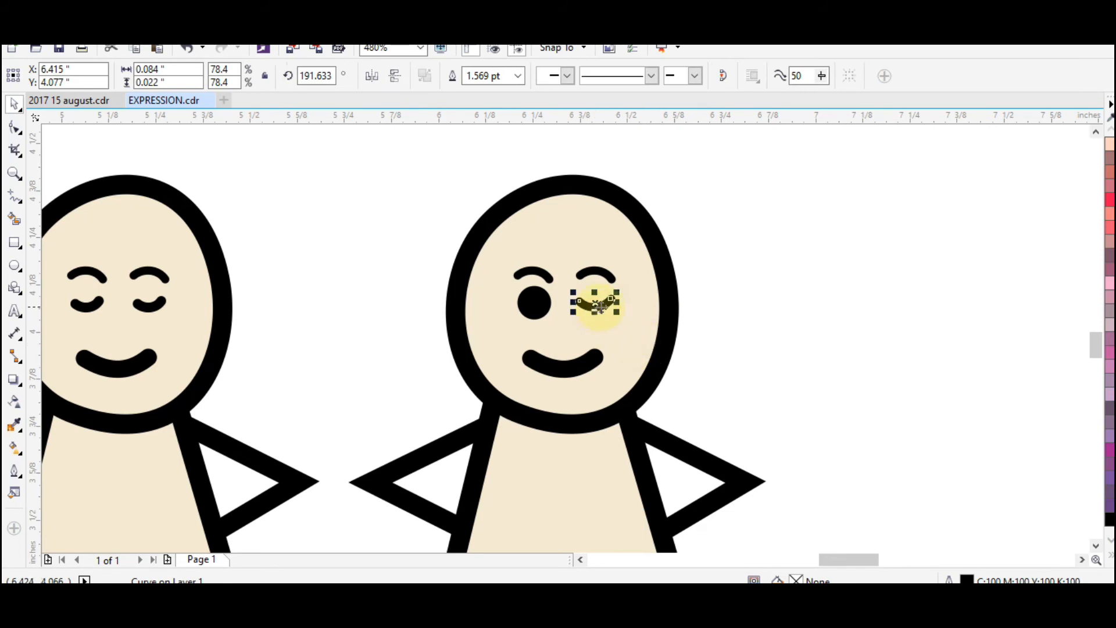
{"action": "key", "text": "F10"}
{"action": "scroll", "coordinate": [596, 313], "scroll_direction": "up", "scroll_amount": 3}
{"action": "left_click_drag", "start_coordinate": [594, 313], "coordinate": [593, 298]}
{"action": "key", "text": "F2"}
{"action": "key", "text": "F3"}
{"action": "key", "text": "space"}
{"action": "left_click", "coordinate": [814, 366]}
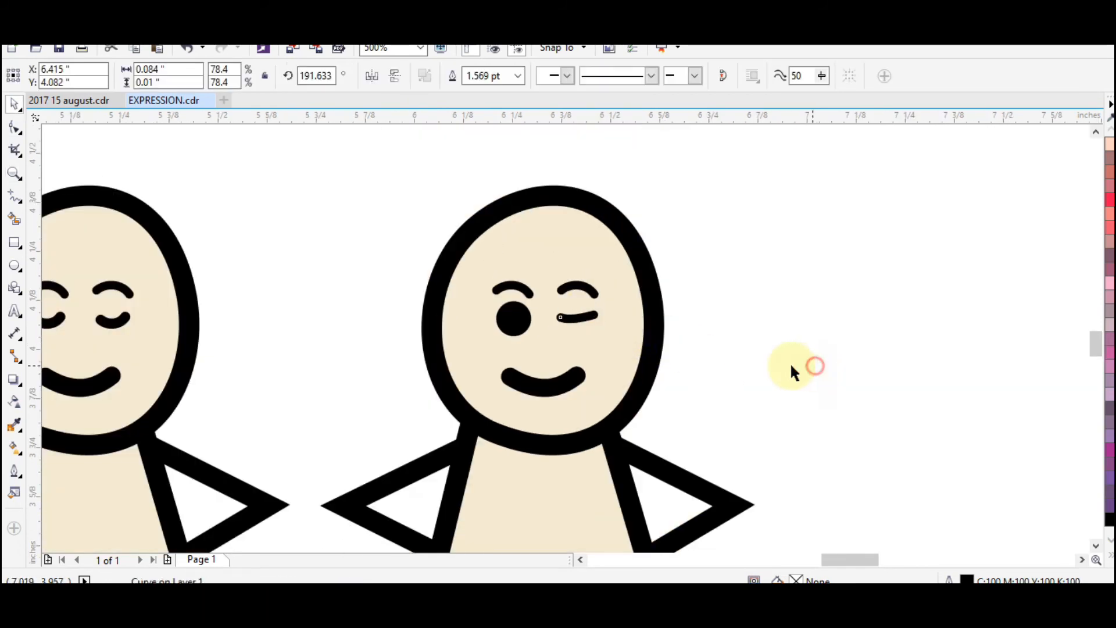
Set the winking eye's outline width to 2.5 points
{"action": "key", "text": "F3"}
{"action": "key", "text": "F3"}
{"action": "scroll", "coordinate": [671, 326], "scroll_direction": "up", "scroll_amount": 3}
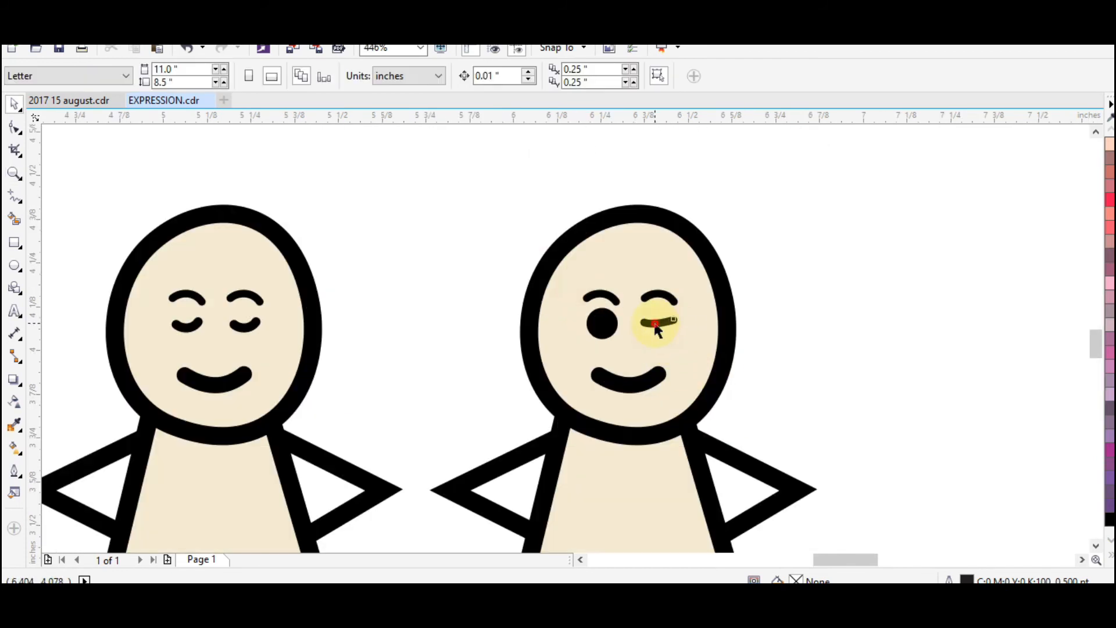
{"action": "left_click", "coordinate": [656, 326]}
{"action": "key", "text": "F12"}
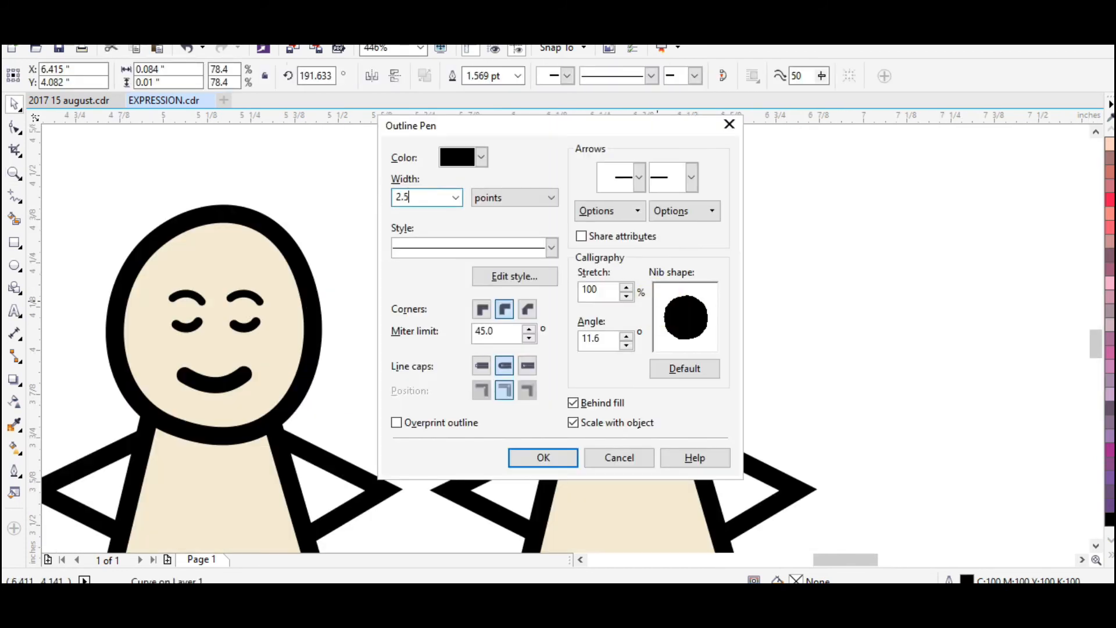
{"action": "type", "text": "2.5"}
{"action": "key", "text": "Return"}
{"action": "left_click", "coordinate": [844, 400]}
Shorten the winking eye by adding a node and removing its right end, and shift it slightly right under the eyebrow
{"action": "key", "text": "F2"}
{"action": "left_click_drag", "start_coordinate": [572, 265], "coordinate": [741, 429]}
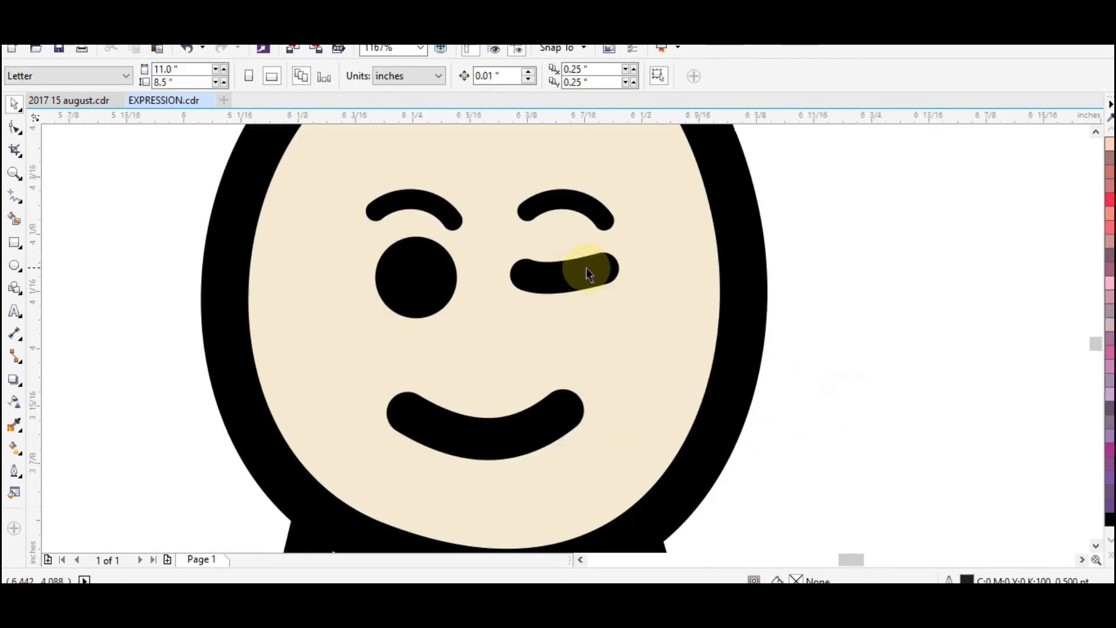
{"action": "key", "text": "F10"}
{"action": "left_click", "coordinate": [585, 269]}
{"action": "double_click", "coordinate": [582, 272]}
{"action": "double_click", "coordinate": [604, 268]}
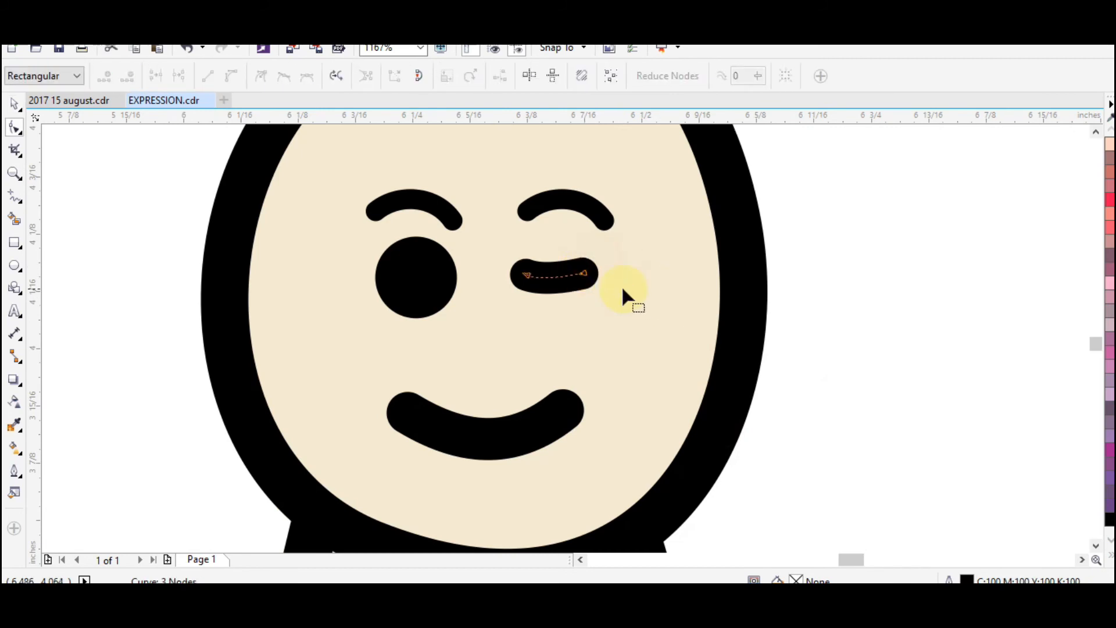
{"action": "key", "text": "space"}
{"action": "left_click_drag", "start_coordinate": [550, 277], "coordinate": [566, 279]}
{"action": "left_click", "coordinate": [929, 339]}
{"action": "key", "text": "F3"}
{"action": "key", "text": "F3"}
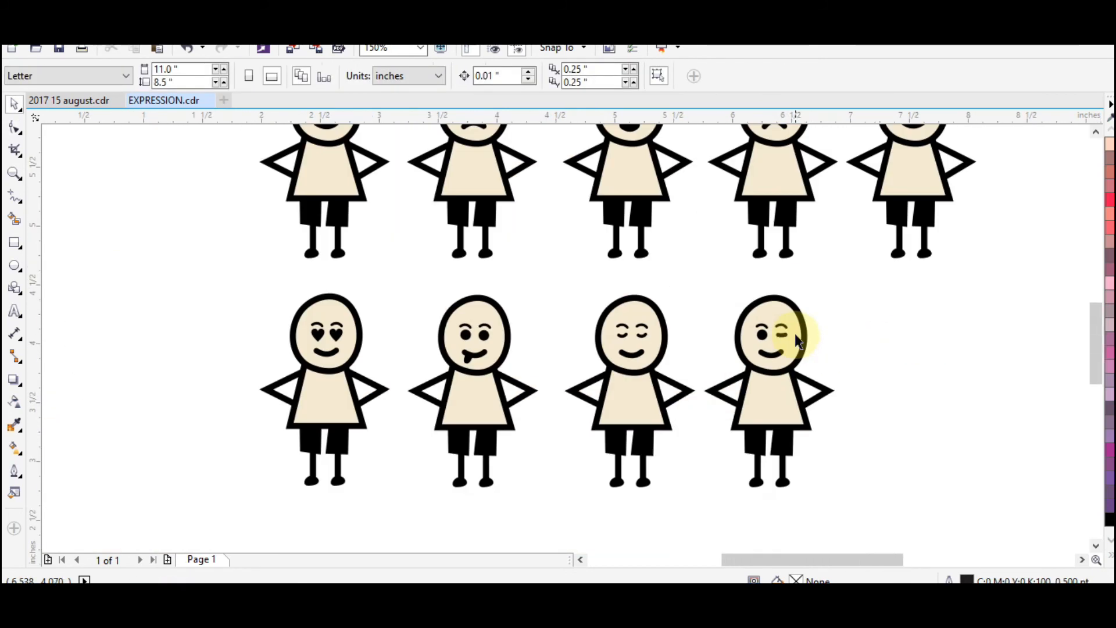
{"action": "key", "text": "z"}
{"action": "right_click", "coordinate": [645, 319]}
{"action": "left_click_drag", "start_coordinate": [302, 160], "coordinate": [906, 465]}
{"action": "left_click_drag", "start_coordinate": [266, 170], "coordinate": [872, 489]}
{"action": "key", "text": "space"}
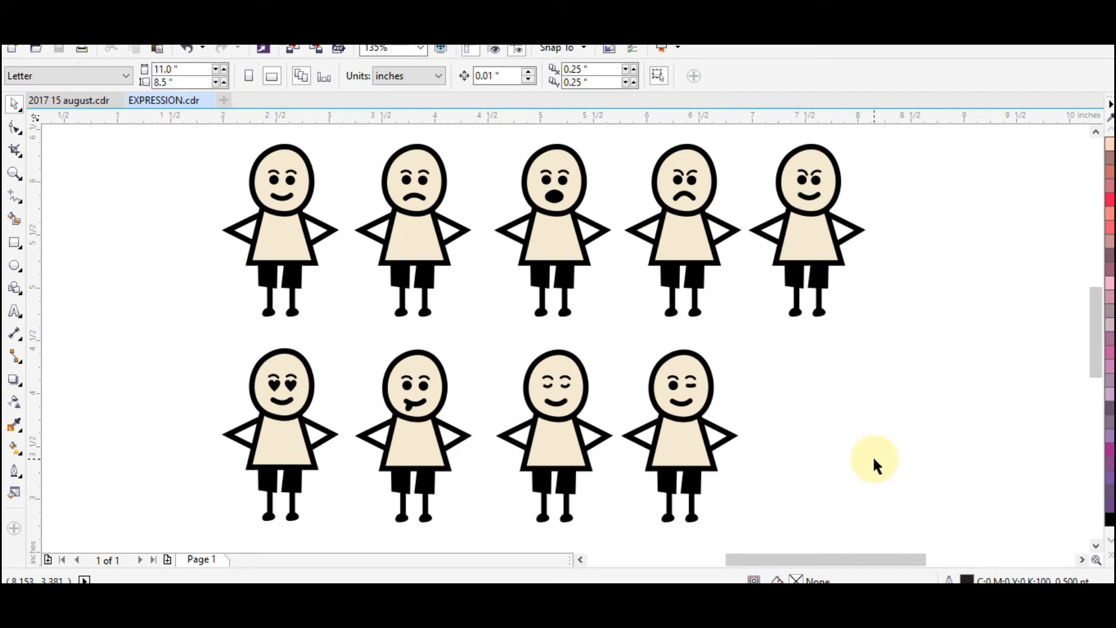
{"action": "left_click_drag", "start_coordinate": [552, 386], "coordinate": [809, 386]}
{"action": "key", "text": "ctrl+z"}
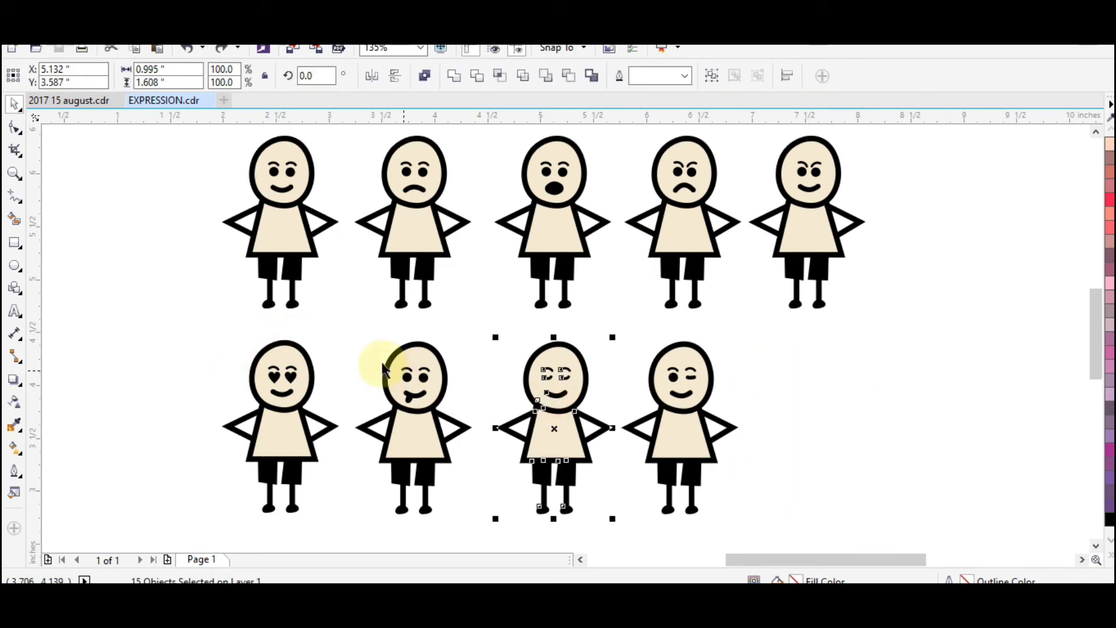
Duplicate the tongue-out figure into the fifth place of the second row, to the right of the winking figure
{"action": "left_click_drag", "start_coordinate": [351, 331], "coordinate": [500, 526]}
{"action": "left_click_drag", "start_coordinate": [429, 421], "coordinate": [829, 421]}
{"action": "left_click", "coordinate": [642, 311]}
{"action": "scroll", "coordinate": [742, 361], "scroll_direction": "up", "scroll_amount": 3}
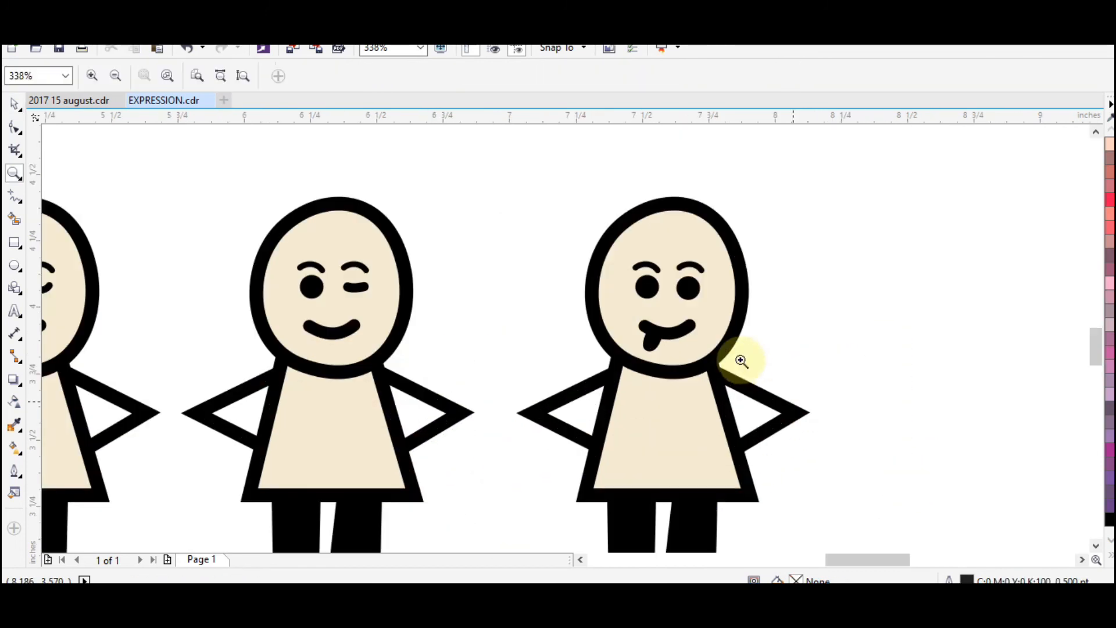
Delete the fifth figure's tongue and cut off the left half of its smile at an added middle node
{"action": "left_click", "coordinate": [654, 343]}
{"action": "key", "text": "F10"}
{"action": "left_click", "coordinate": [667, 336]}
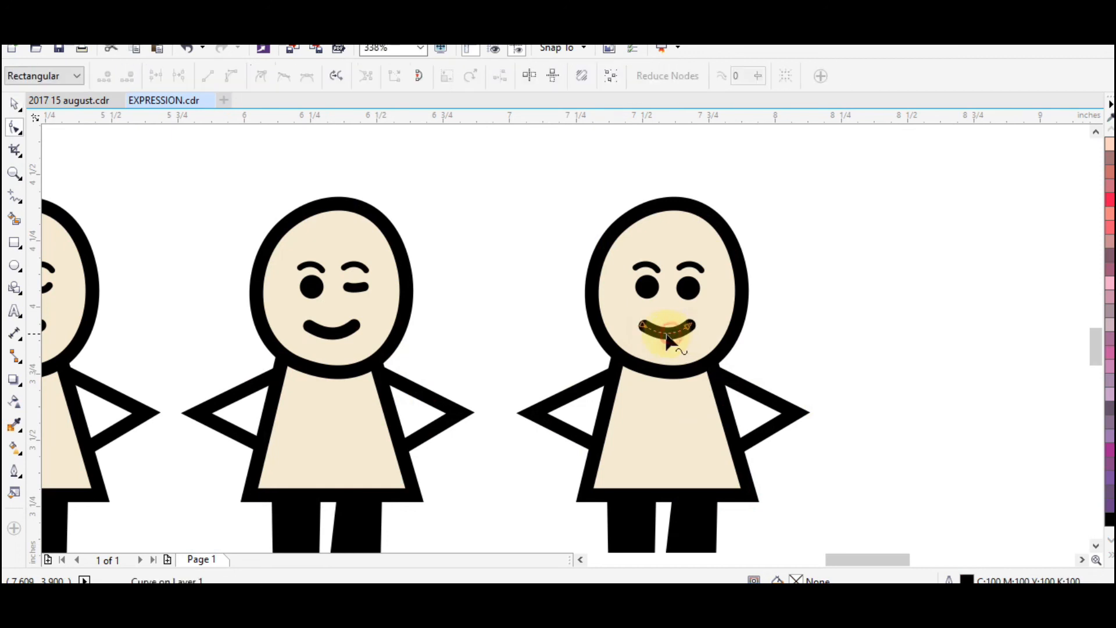
{"action": "double_click", "coordinate": [664, 333]}
{"action": "left_click_drag", "start_coordinate": [623, 318], "coordinate": [649, 350]}
{"action": "key", "text": "Delete"}
{"action": "key", "text": "space"}
{"action": "left_click", "coordinate": [874, 315]}
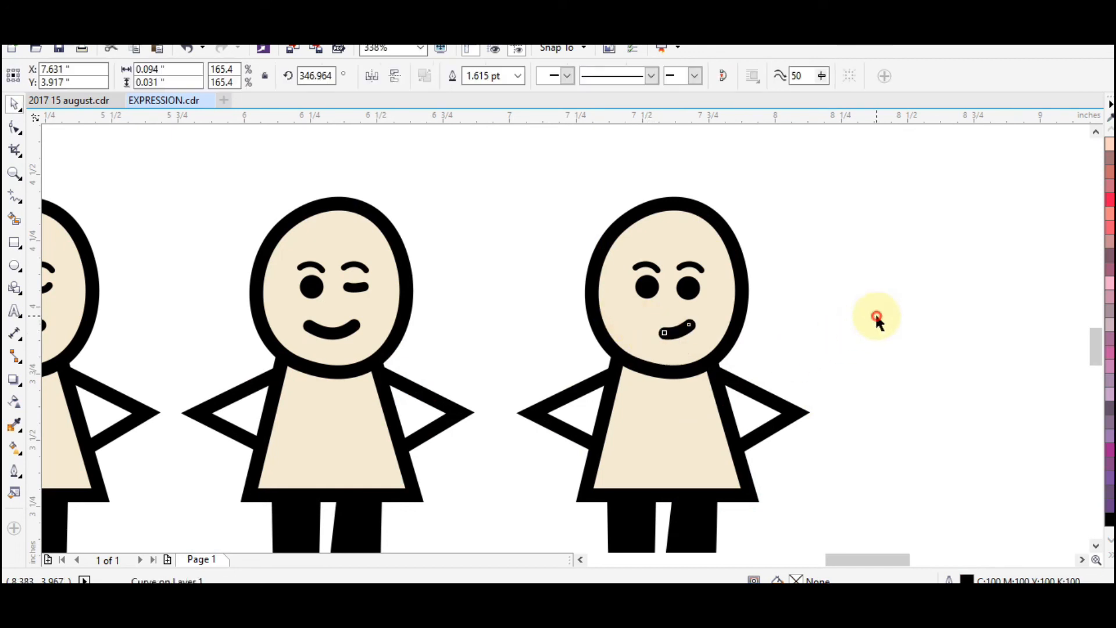
Reshape the fifth figure's half smile by editing its nodes into a steeper, smoothly rising smirk slightly further right on the face
{"action": "key", "text": "z"}
{"action": "left_click_drag", "start_coordinate": [456, 197], "coordinate": [715, 381]}
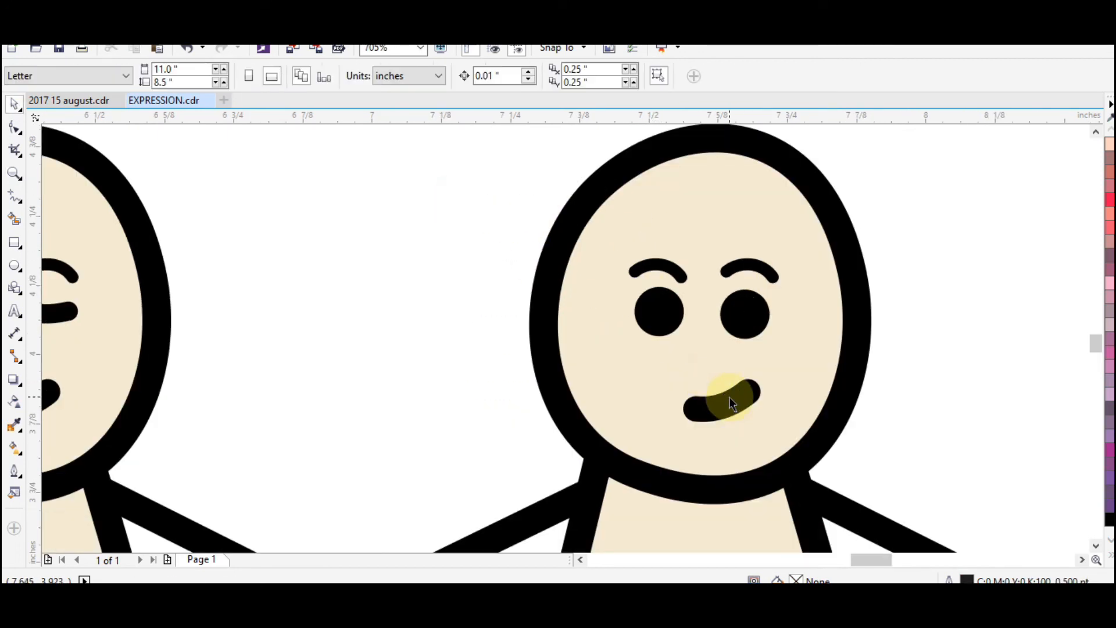
{"action": "key", "text": "F10"}
{"action": "left_click", "coordinate": [729, 396]}
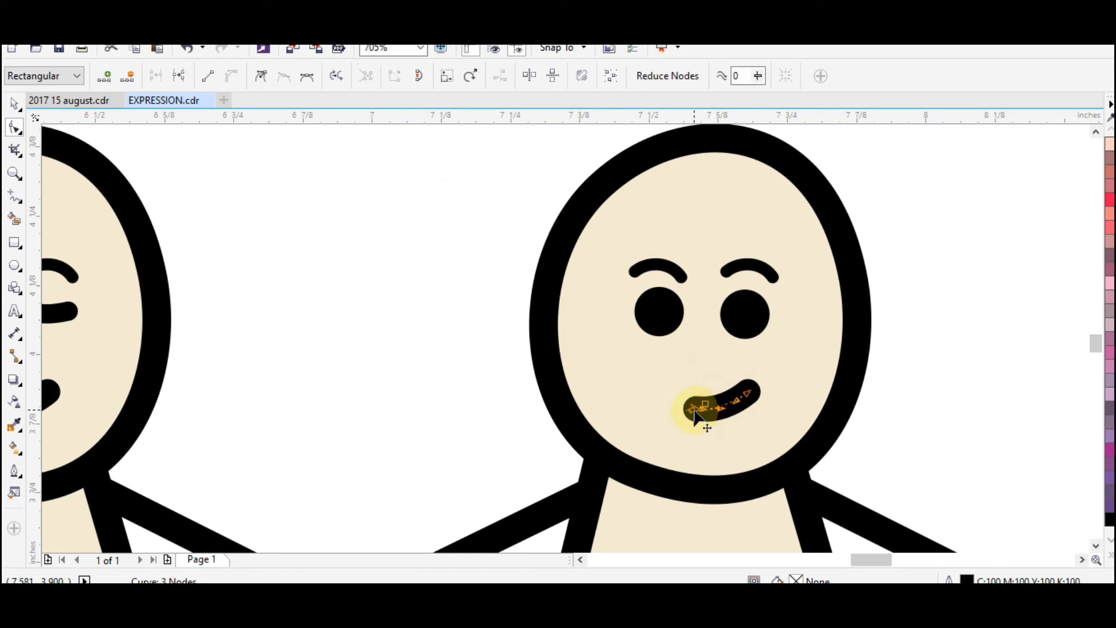
{"action": "mouse_move", "coordinate": [747, 400]}
{"action": "left_mouse_down"}
{"action": "mouse_move", "coordinate": [755, 384]}
{"action": "mouse_move", "coordinate": [748, 401]}
{"action": "left_mouse_up"}
{"action": "key", "text": "z"}
{"action": "right_click", "coordinate": [681, 385]}
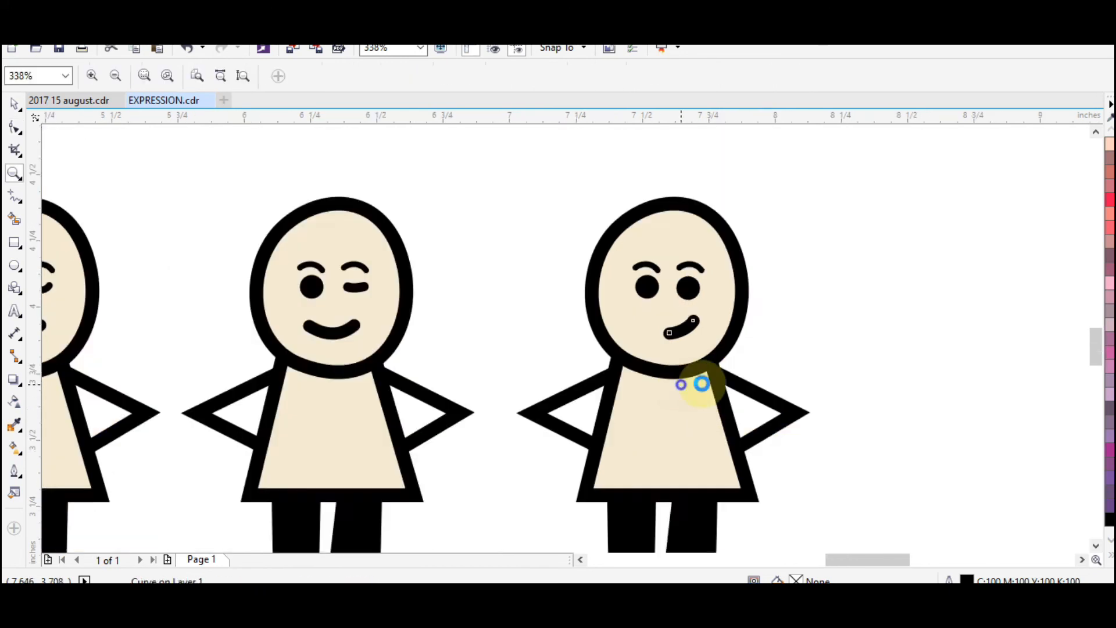
{"action": "right_click", "coordinate": [702, 383]}
{"action": "key", "text": "space"}
{"action": "left_click", "coordinate": [946, 362]}
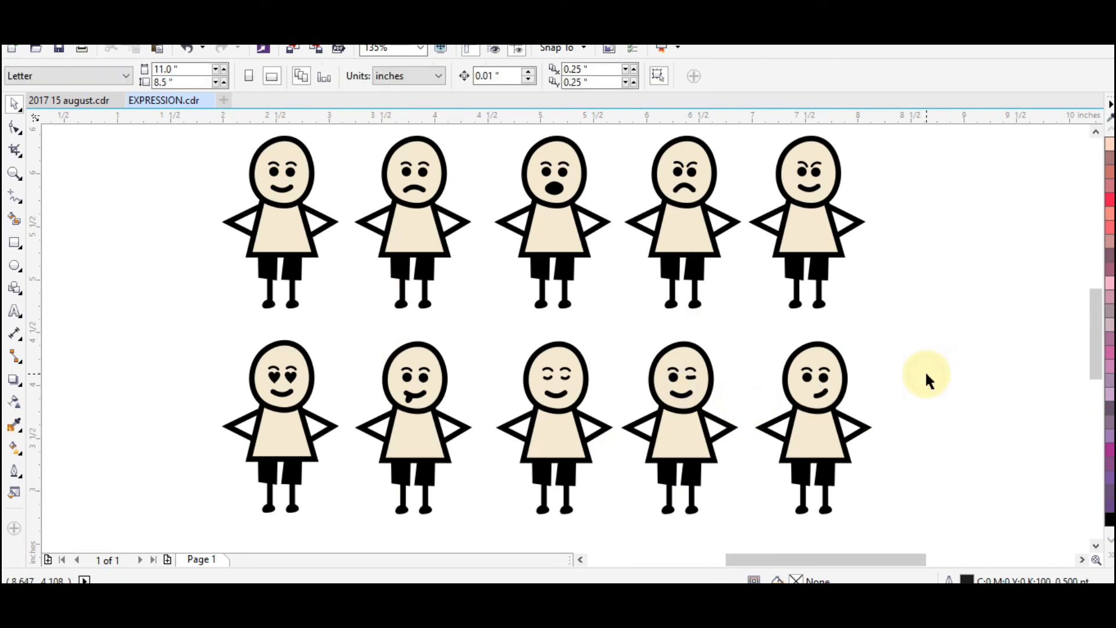
Shift the fifth figure's smirk slightly left and rotate it slightly clockwise
{"action": "key", "text": "z"}
{"action": "left_click_drag", "start_coordinate": [727, 348], "coordinate": [866, 436]}
{"action": "key", "text": "space"}
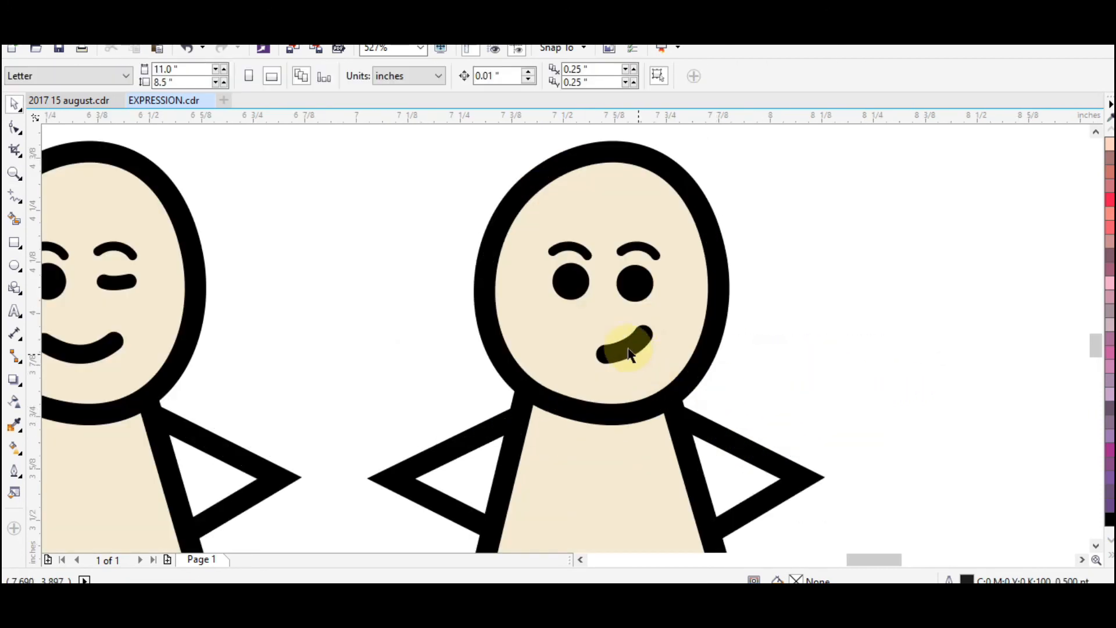
{"action": "left_click", "coordinate": [630, 344]}
{"action": "left_click", "coordinate": [624, 342]}
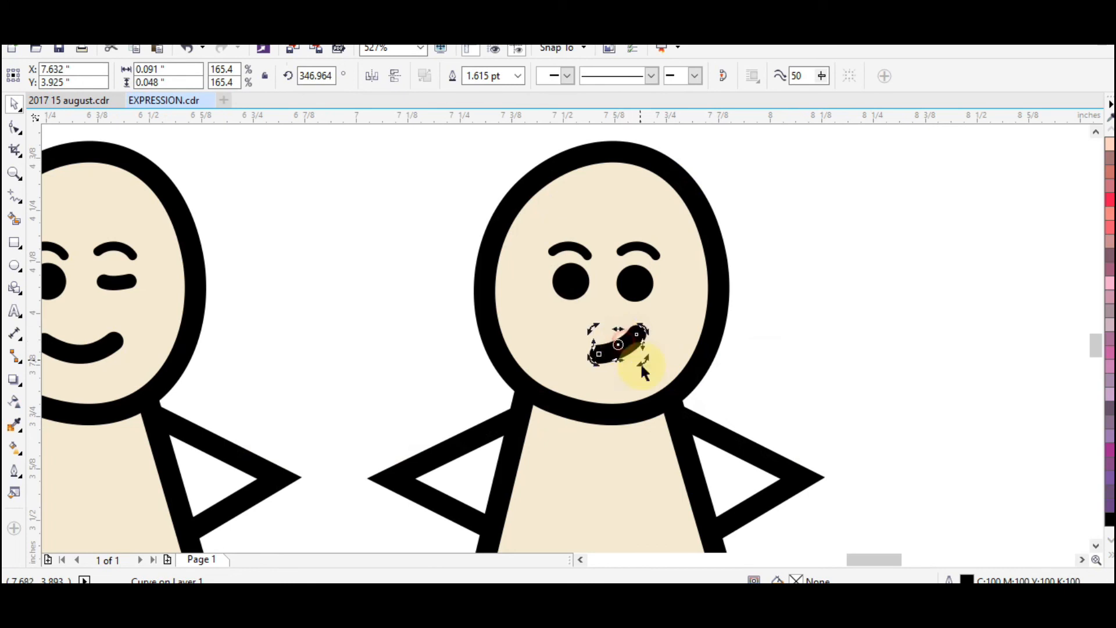
{"action": "left_click_drag", "start_coordinate": [646, 363], "coordinate": [645, 367]}
{"action": "left_click", "coordinate": [877, 349]}
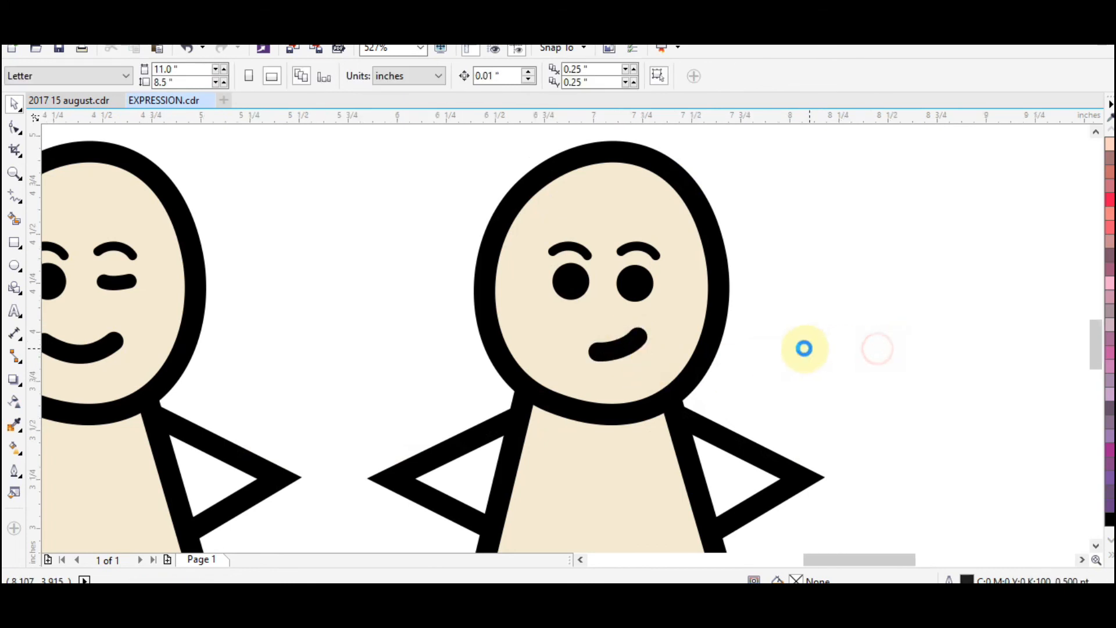
Select all the figures to frame them in view, and review the expressions across both rows
{"action": "scroll", "coordinate": [804, 349], "scroll_direction": "down", "scroll_amount": 5}
{"action": "left_click", "coordinate": [871, 342]}
{"action": "left_click_drag", "start_coordinate": [445, 193], "coordinate": [1006, 483]}
{"action": "key", "text": "shift+F2"}
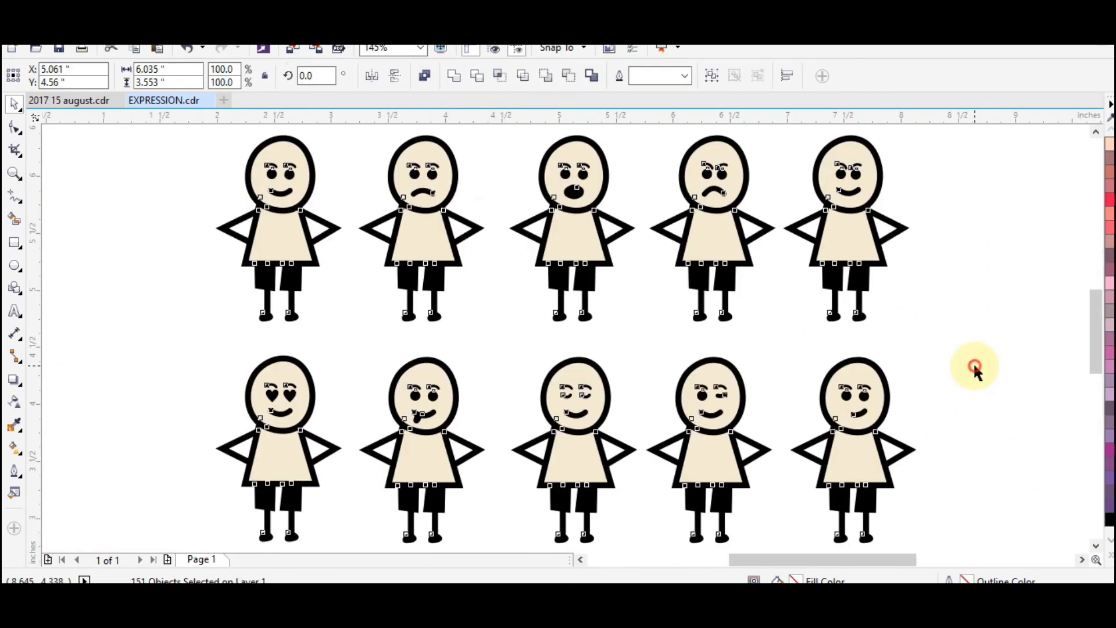
{"action": "left_click", "coordinate": [993, 430]}
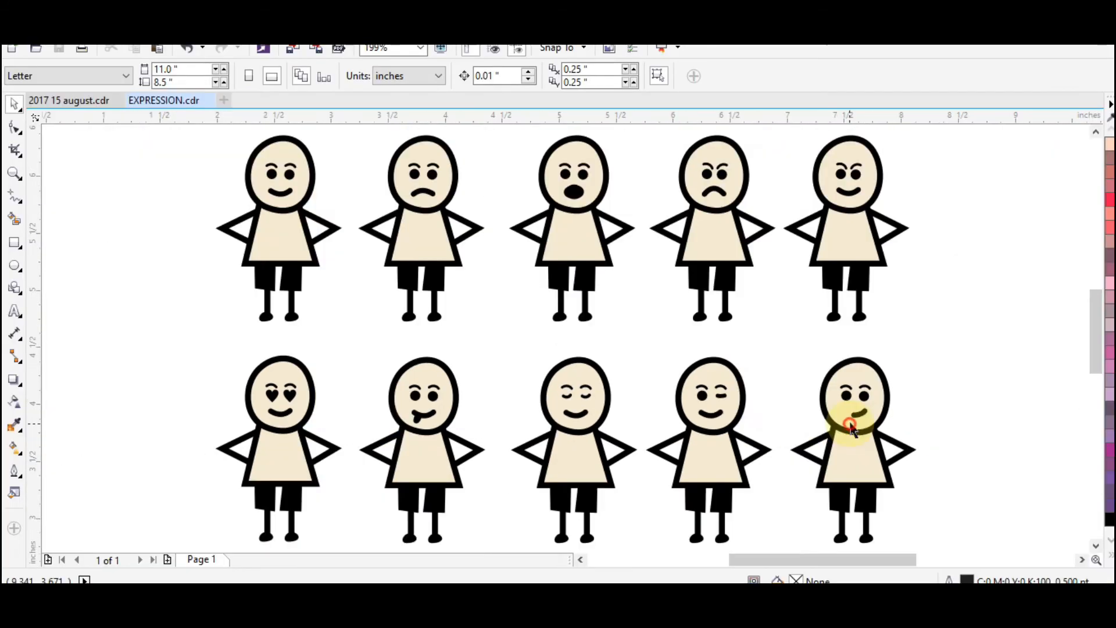
{"action": "scroll", "coordinate": [622, 343], "scroll_direction": "down", "scroll_amount": 3}
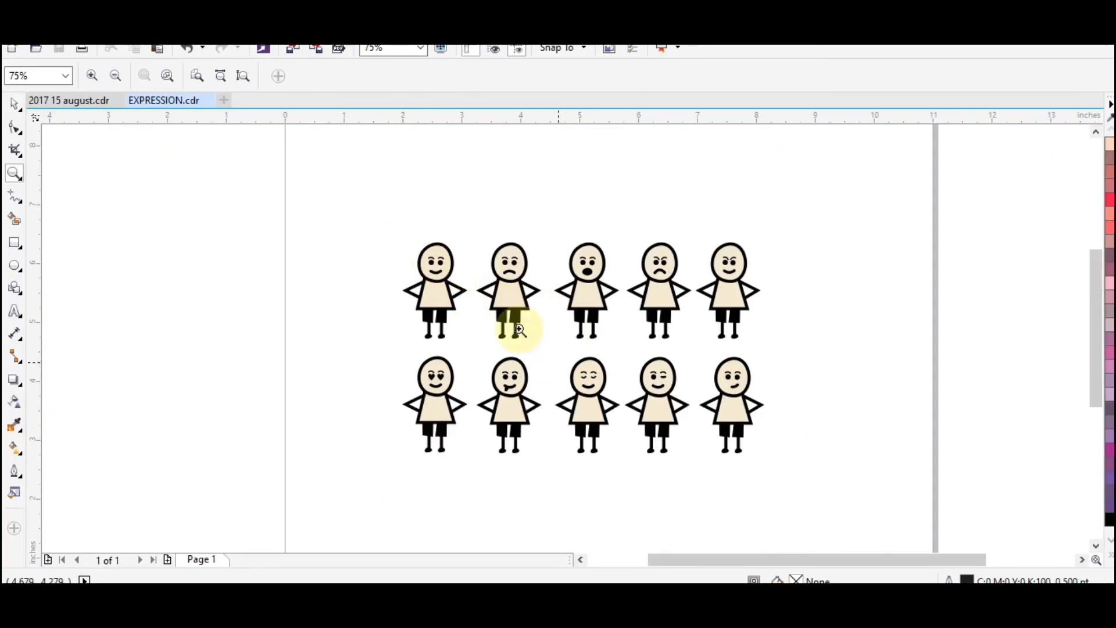
{"action": "left_click_drag", "start_coordinate": [350, 200], "coordinate": [814, 501]}
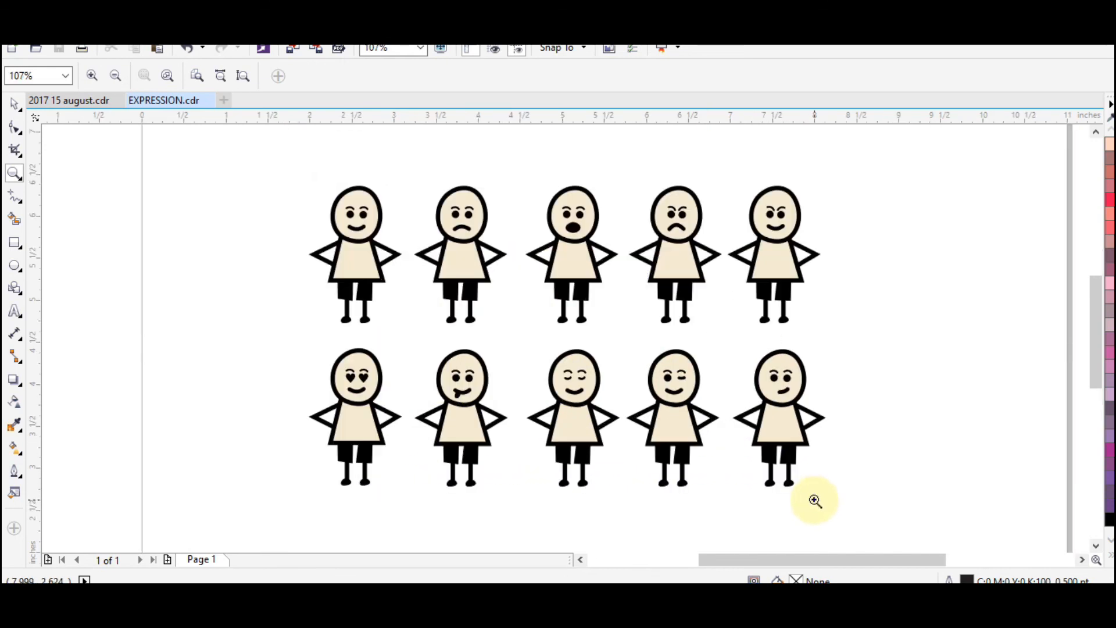